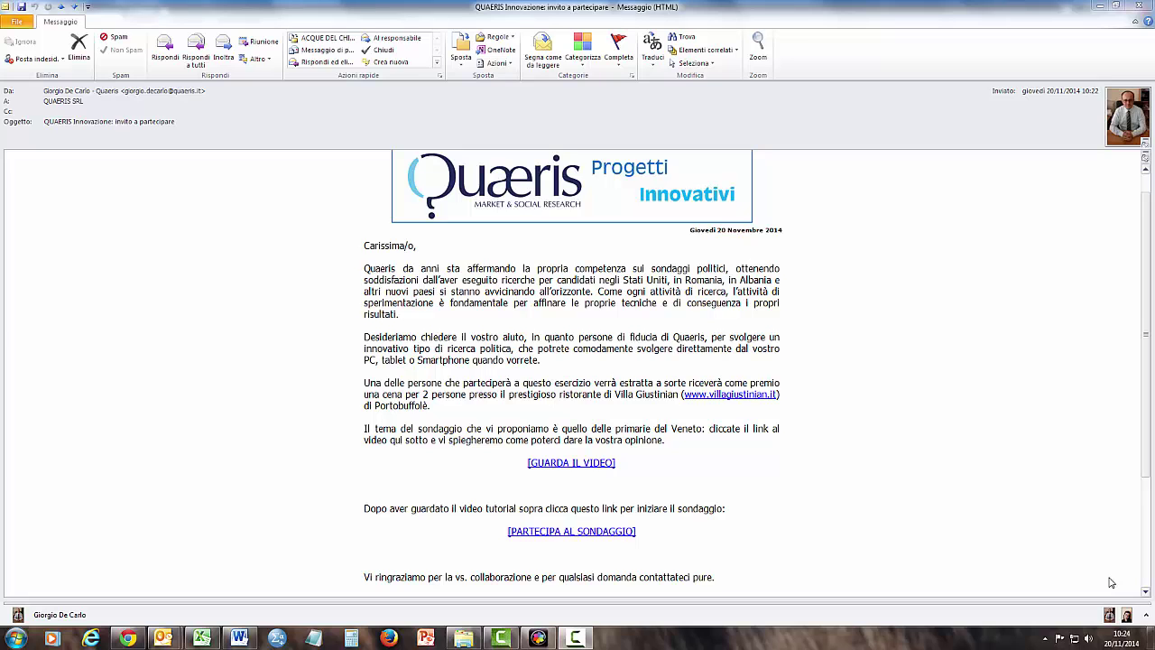
Follow the PARTECIPA AL SONDAGGIO survey link and choose to register on Prediki with e-mail.
{"action": "left_click", "coordinate": [581, 533]}
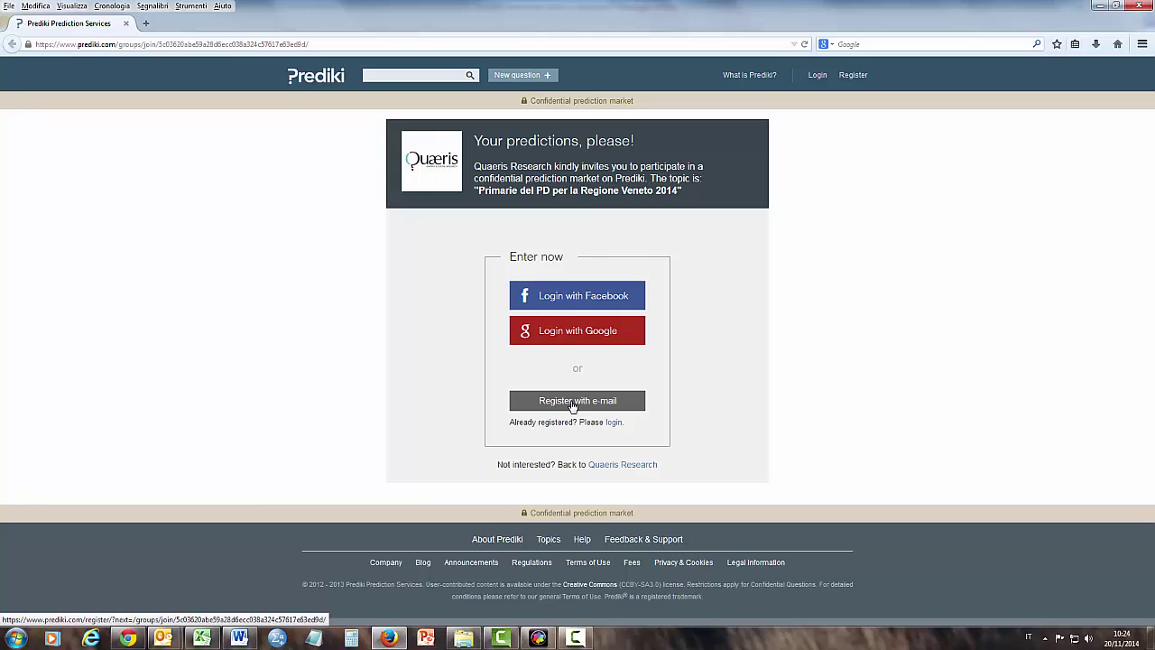
{"action": "left_click", "coordinate": [572, 404]}
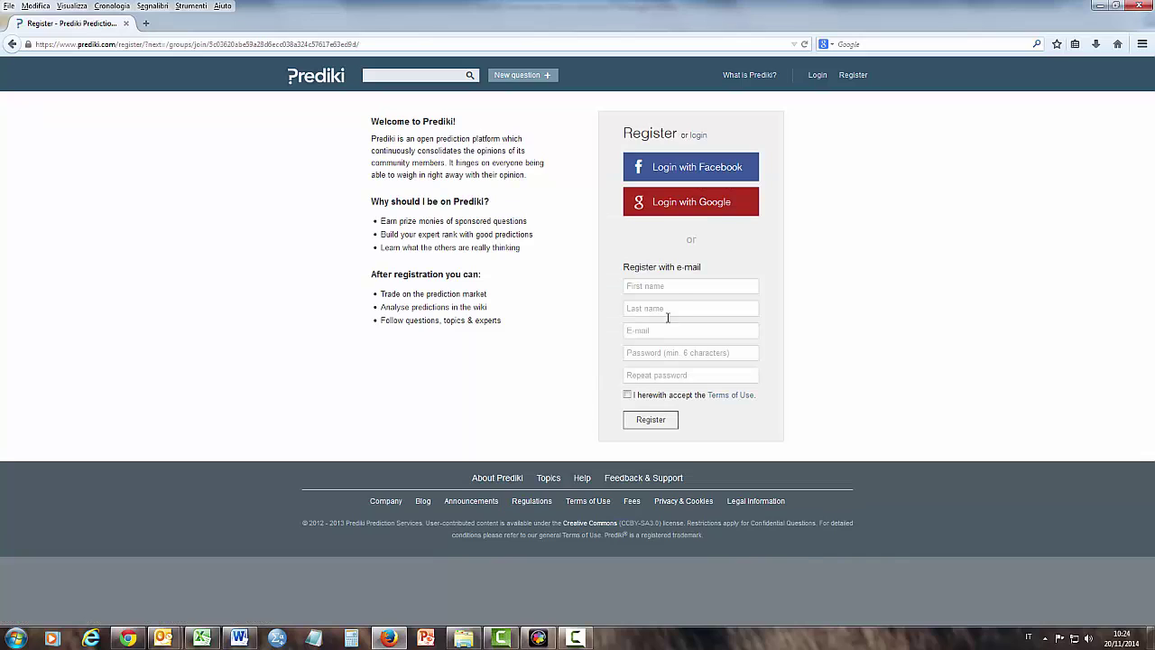
Enter first and last name, e-mail and password twice, accept the Terms of Use, and register.
{"action": "left_click", "coordinate": [673, 288]}
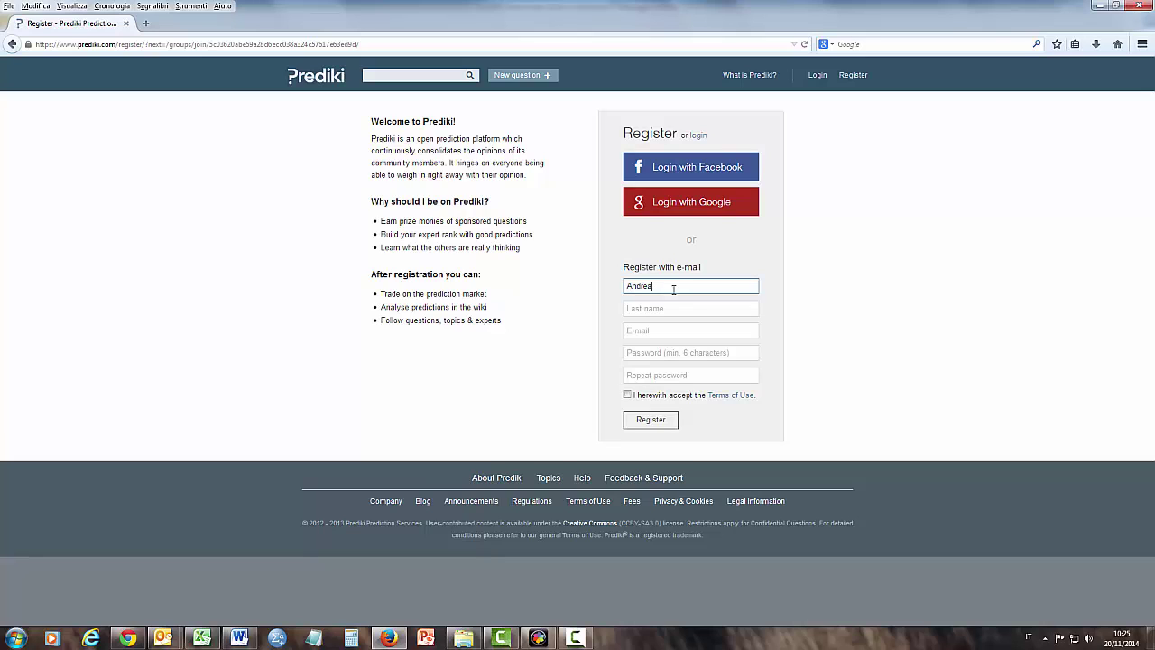
{"action": "key", "text": "Tab"}
{"action": "key", "text": "Tab"}
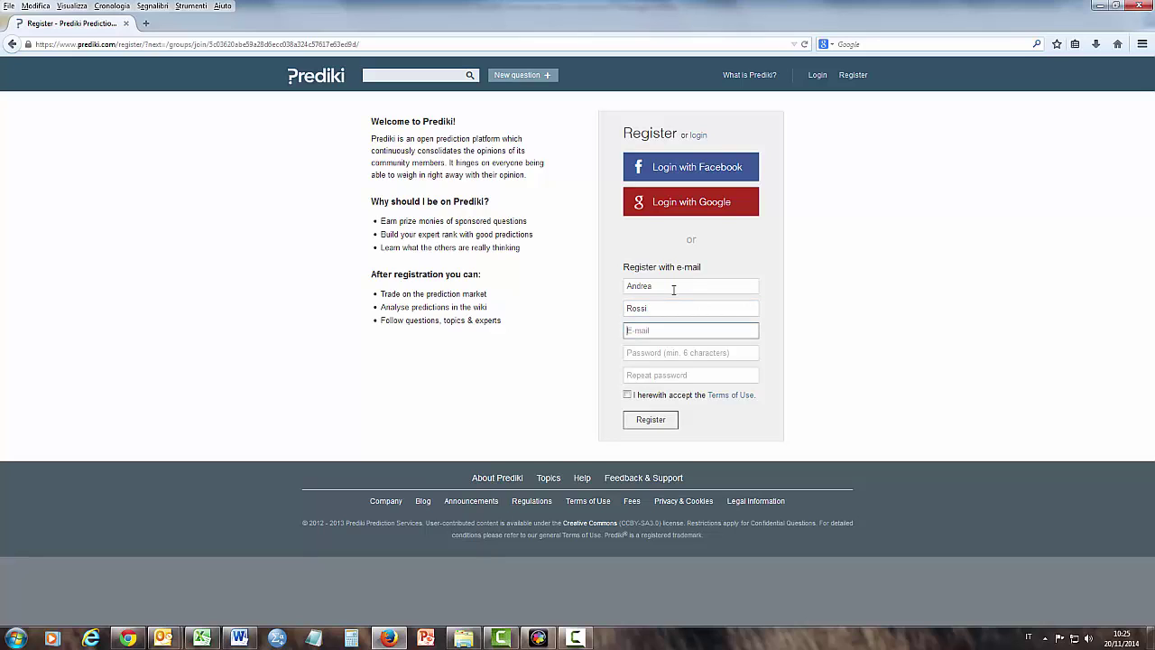
{"action": "key", "text": "Tab"}
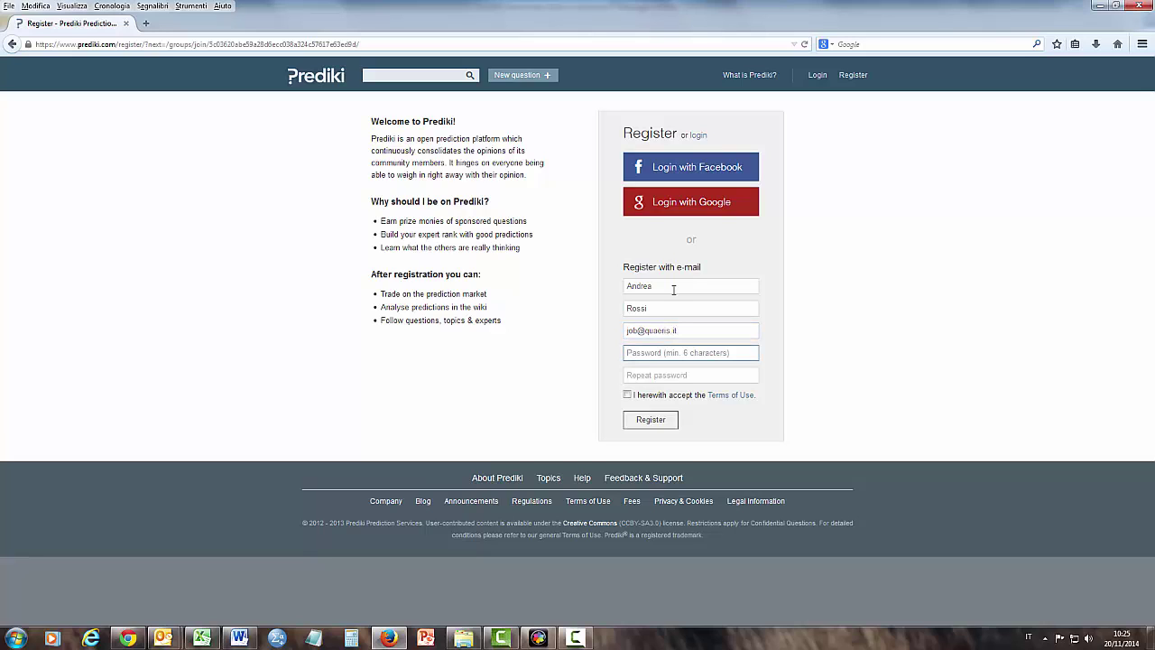
{"action": "type", "text": "•••••••••"}
{"action": "key", "text": "Tab"}
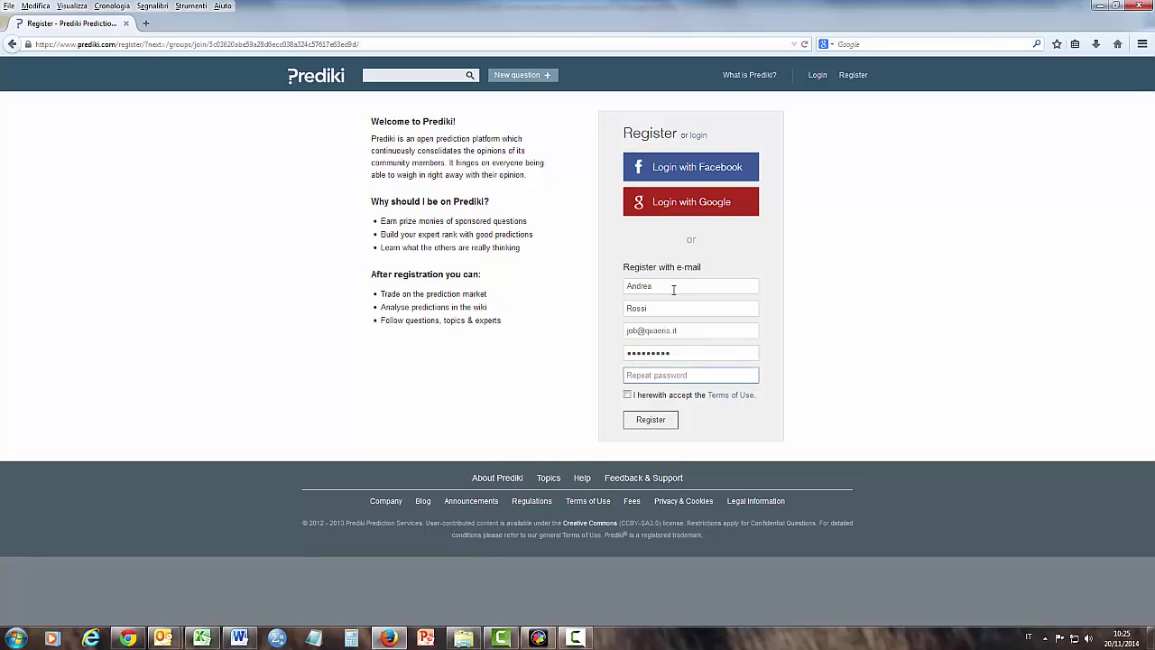
{"action": "type", "text": "•••••••••"}
{"action": "left_click", "coordinate": [627, 394]}
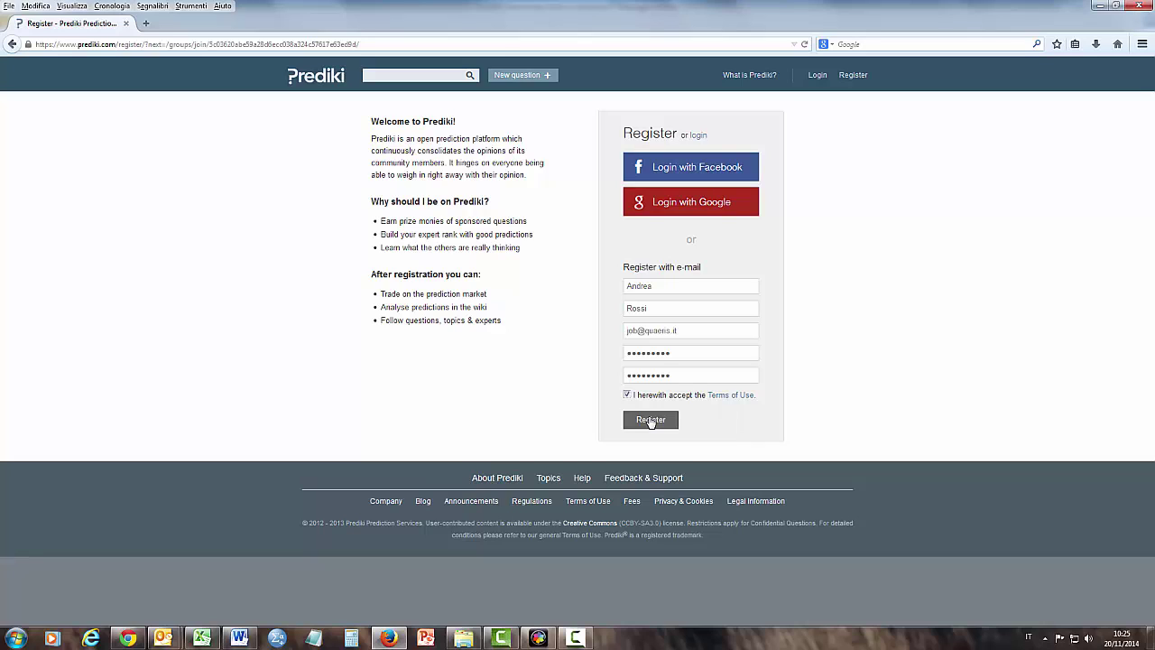
{"action": "left_click", "coordinate": [651, 426]}
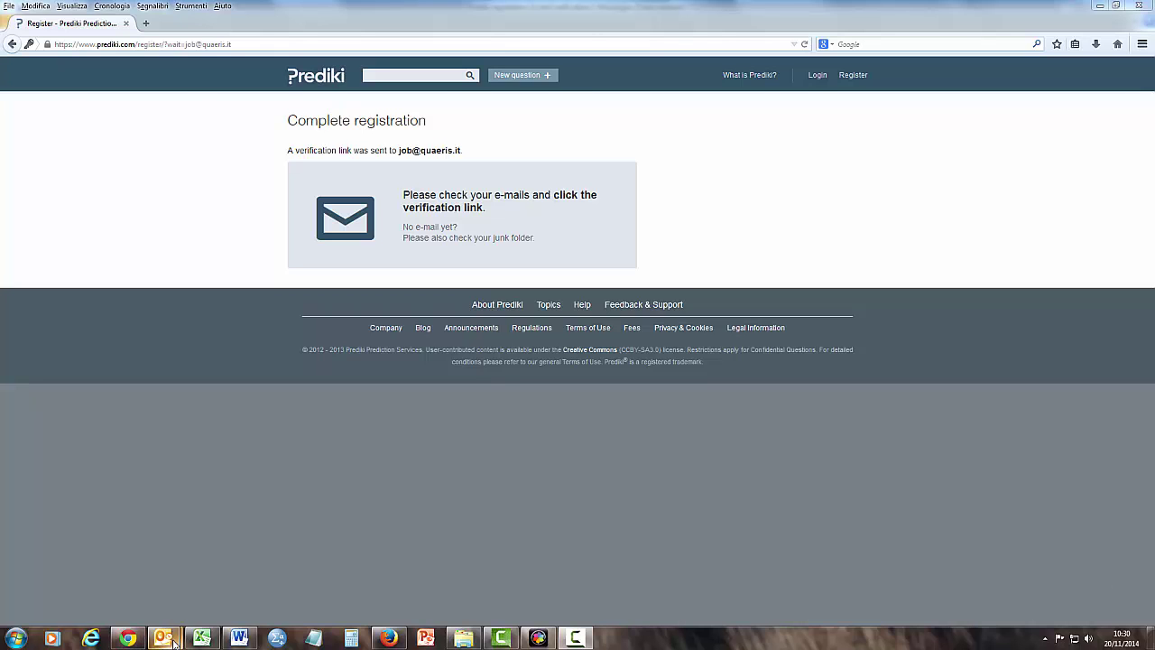
Open the 'Prediki registration: E-mail verification' message in Outlook and follow its confirmation link.
{"action": "mouse_move", "coordinate": [163, 637]}
{"action": "left_click", "coordinate": [229, 577]}
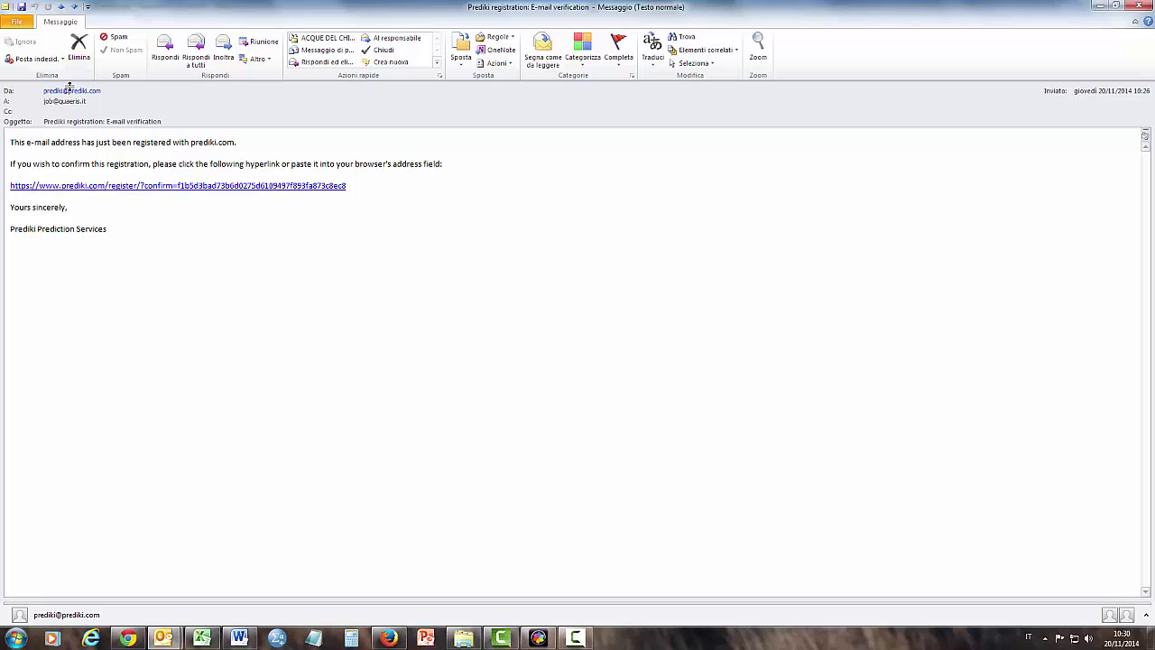
{"action": "mouse_move", "coordinate": [108, 87]}
{"action": "left_click", "coordinate": [119, 187]}
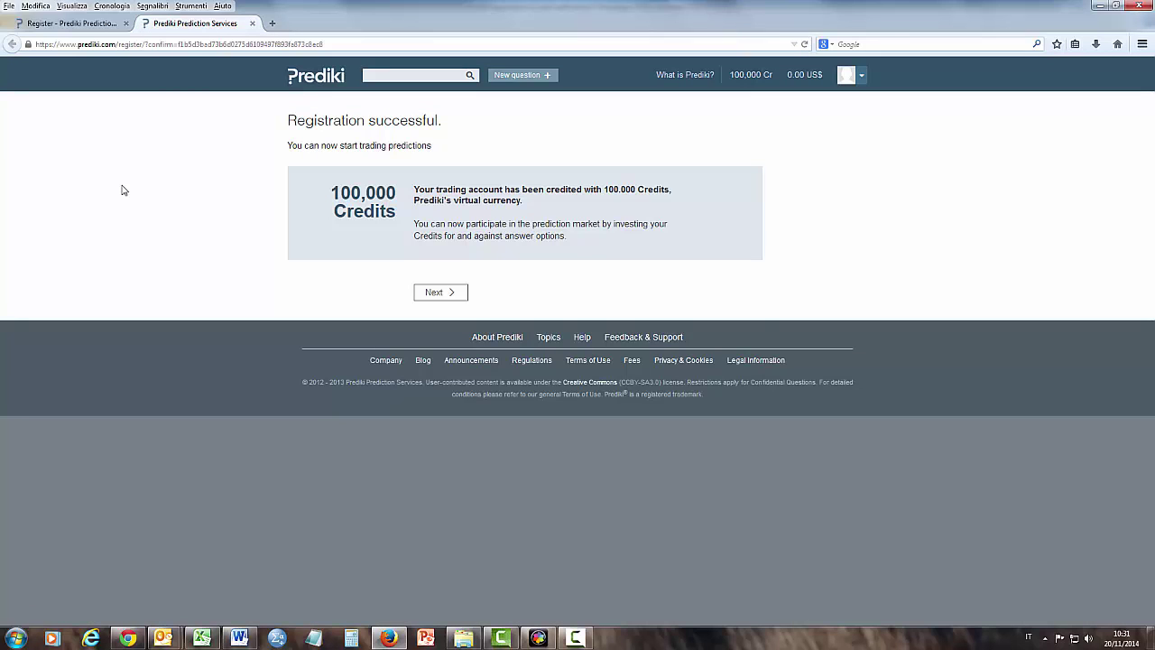
Check the Prediki avatar menu, then switch back to the QUAERIS invitation e-mail in Outlook.
{"action": "left_click", "coordinate": [861, 78]}
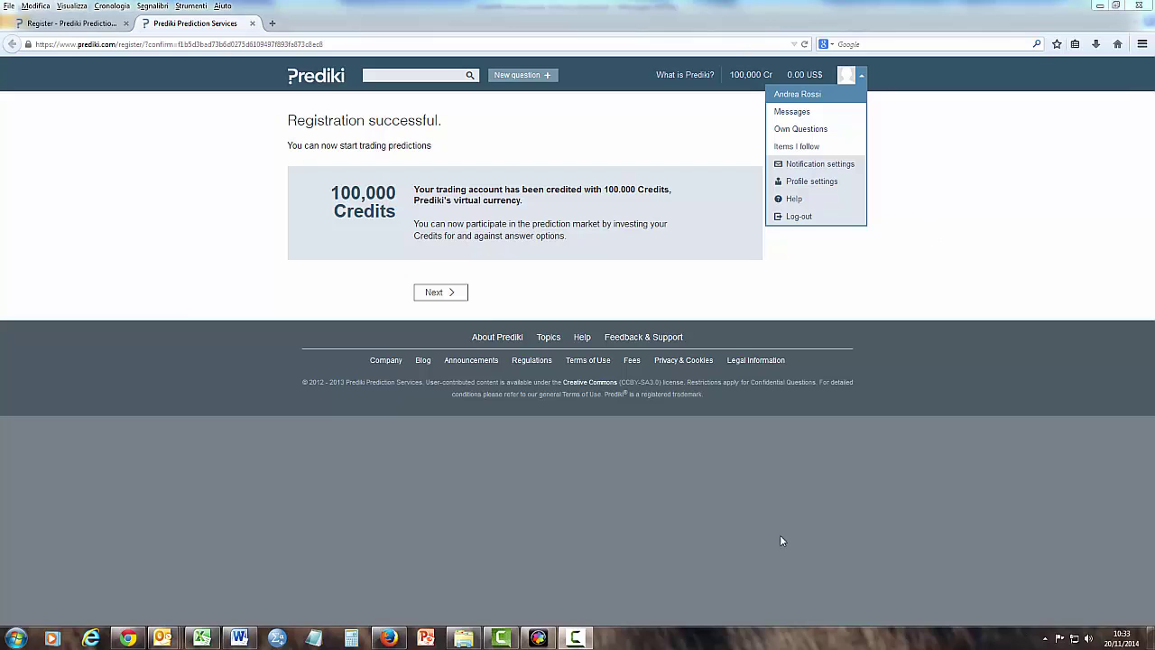
{"action": "mouse_move", "coordinate": [162, 638]}
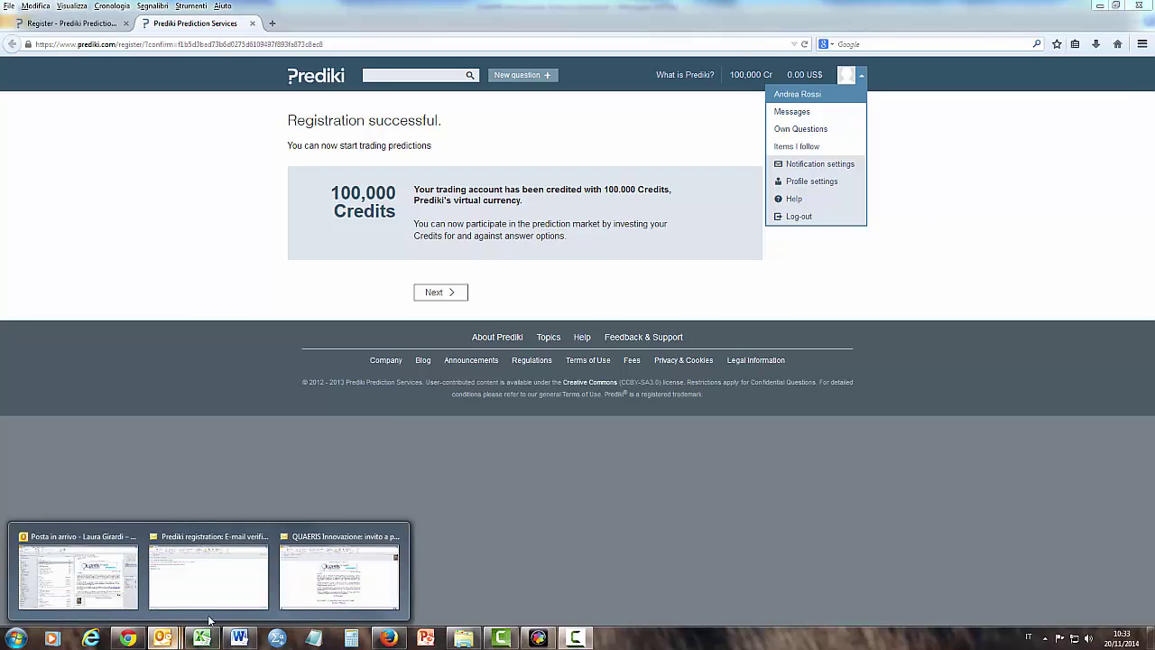
{"action": "left_click", "coordinate": [321, 581]}
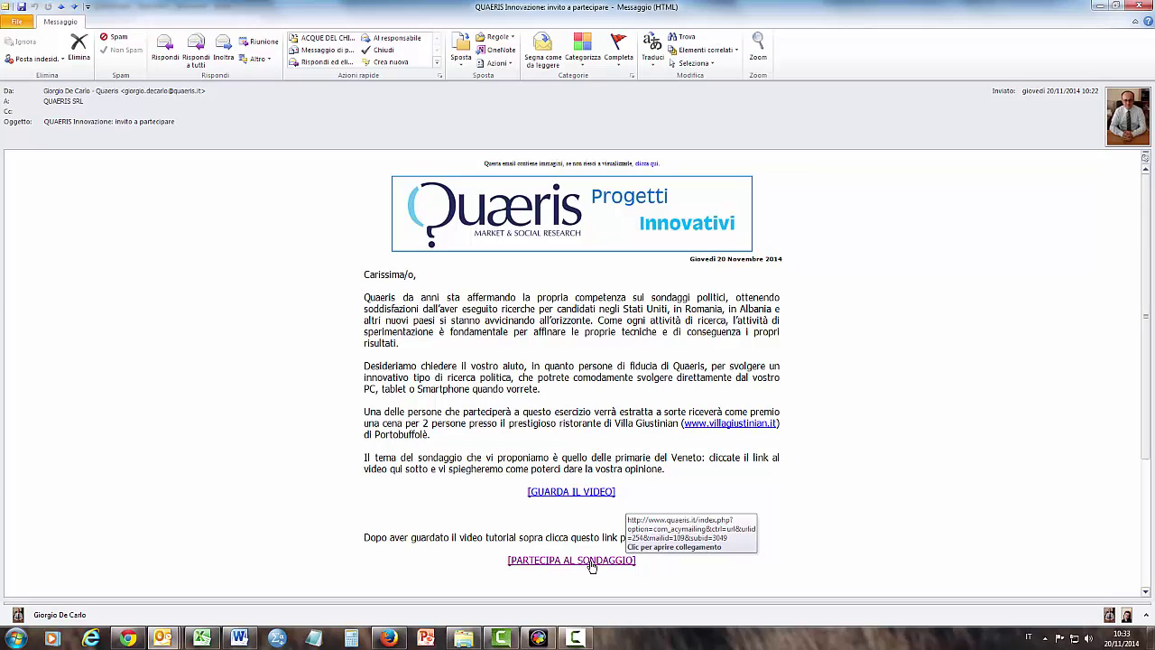
Follow the PARTECIPA AL SONDAGGIO link in the Quaeris invitation e-mail again.
{"action": "left_click", "coordinate": [591, 560]}
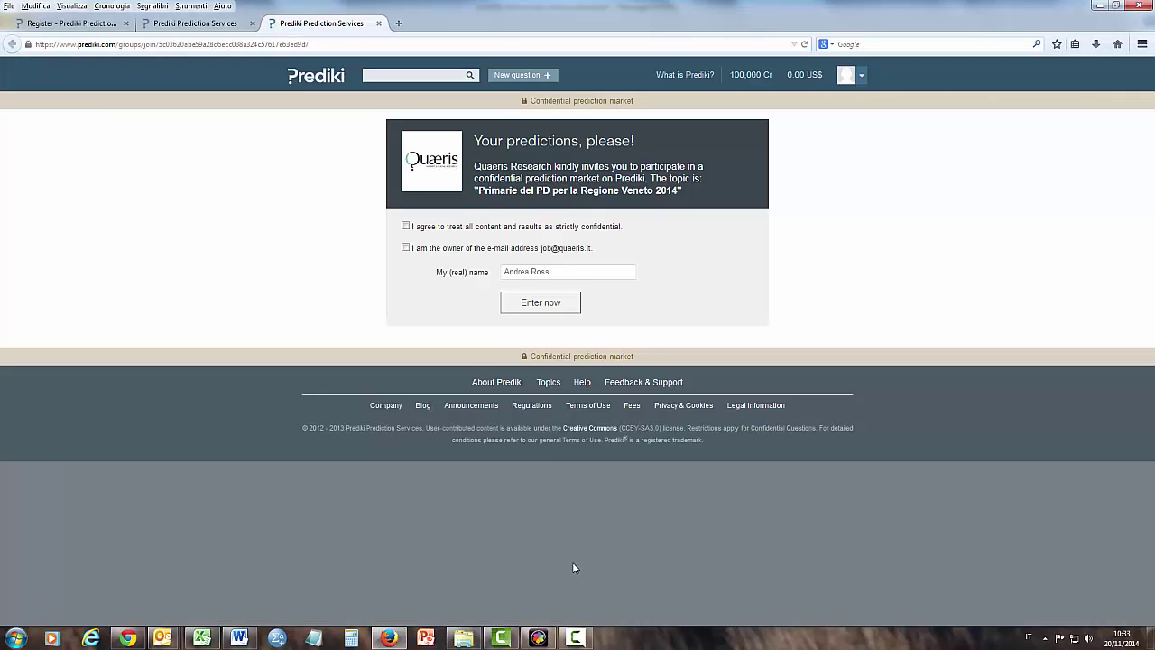
Agree to confidentiality, confirm e-mail ownership, and enter the Quaeris prediction market.
{"action": "left_click", "coordinate": [406, 227]}
{"action": "left_click", "coordinate": [406, 249]}
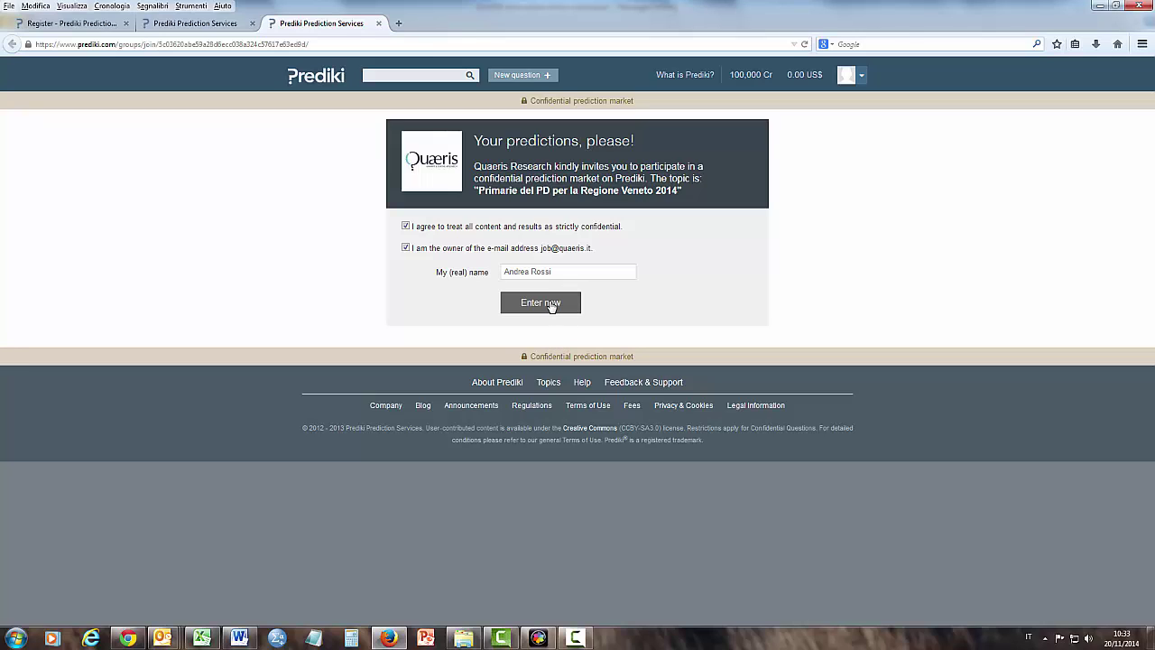
{"action": "left_click", "coordinate": [551, 307]}
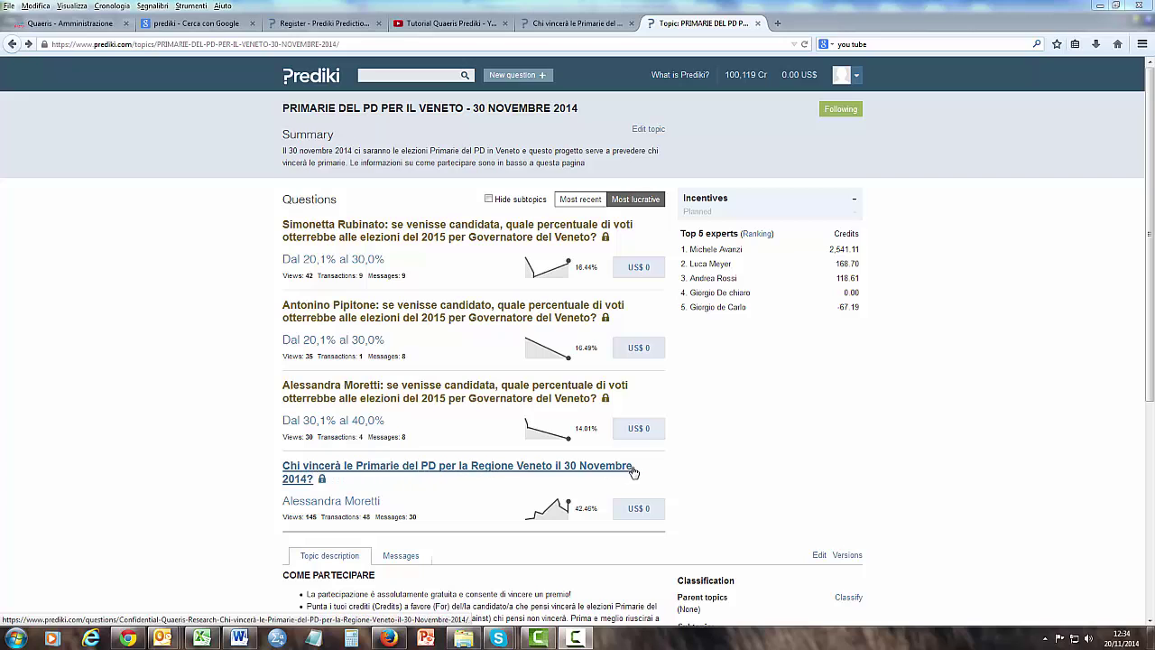
Open the 'Chi vincerà le Primarie del PD per la Regione Veneto il 30 Novembre 2014?' question.
{"action": "left_click", "coordinate": [368, 475]}
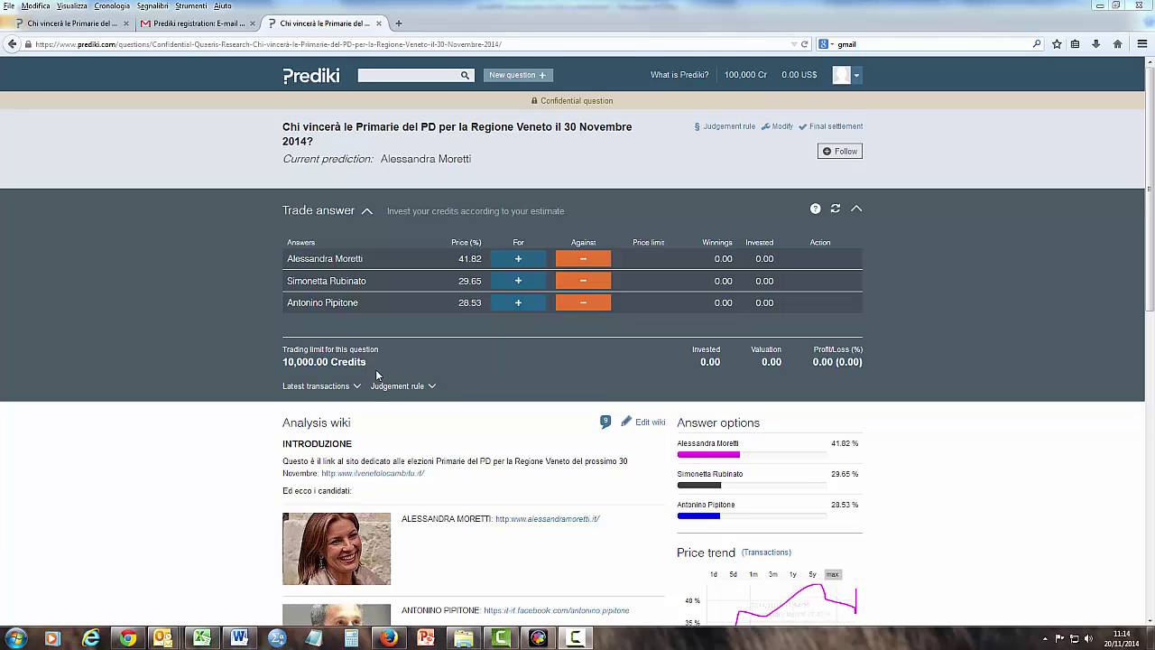
{"action": "left_click_drag", "start_coordinate": [368, 366], "coordinate": [283, 361]}
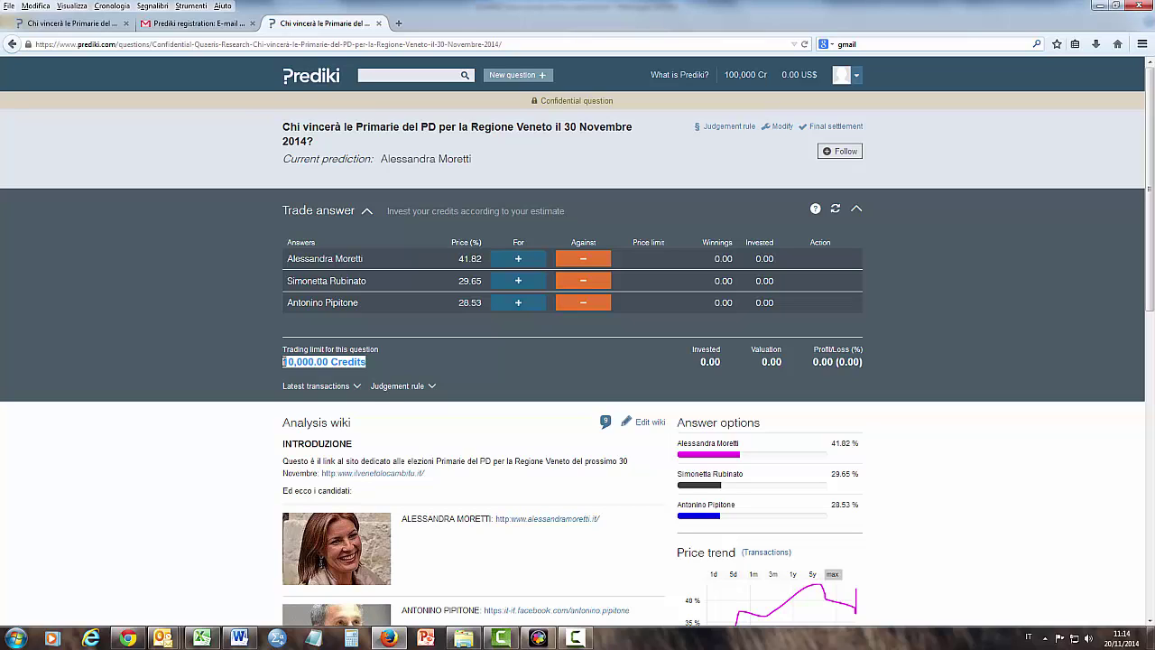
{"action": "mouse_move", "coordinate": [291, 133]}
{"action": "left_mouse_down"}
{"action": "mouse_move", "coordinate": [307, 129]}
{"action": "mouse_move", "coordinate": [307, 142]}
{"action": "mouse_move", "coordinate": [284, 125]}
{"action": "left_mouse_up"}
{"action": "left_click", "coordinate": [287, 129]}
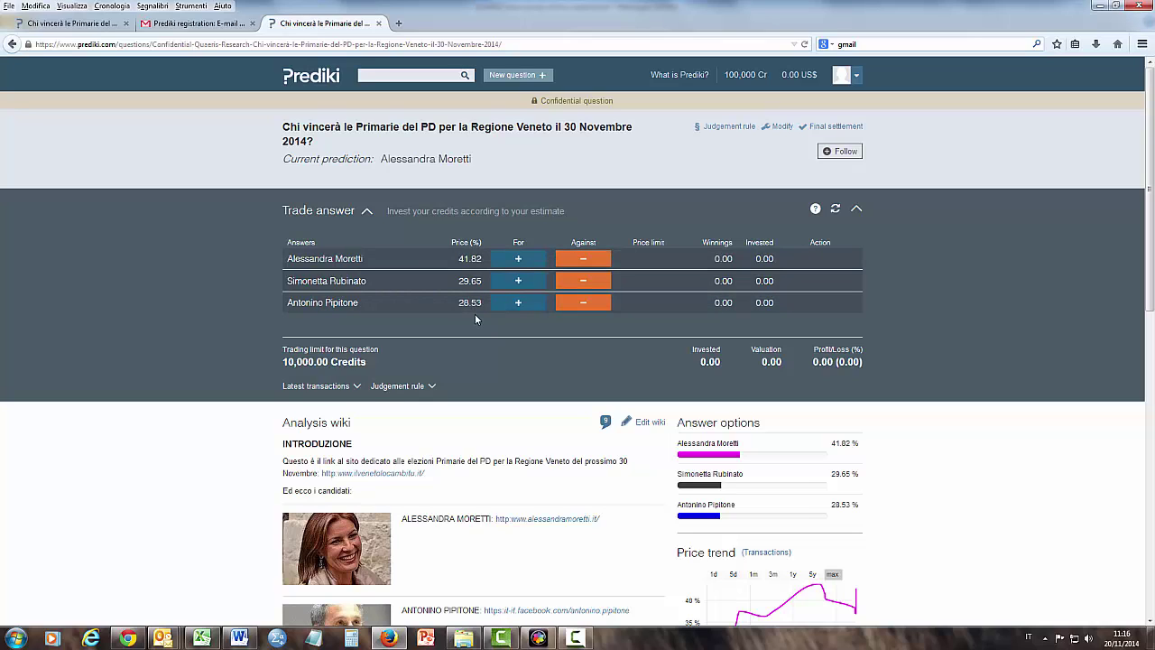
Bet 1000 credits for Alessandra Moretti at up to 42.43%, discarding the Pipitone Against entry.
{"action": "mouse_move", "coordinate": [478, 240]}
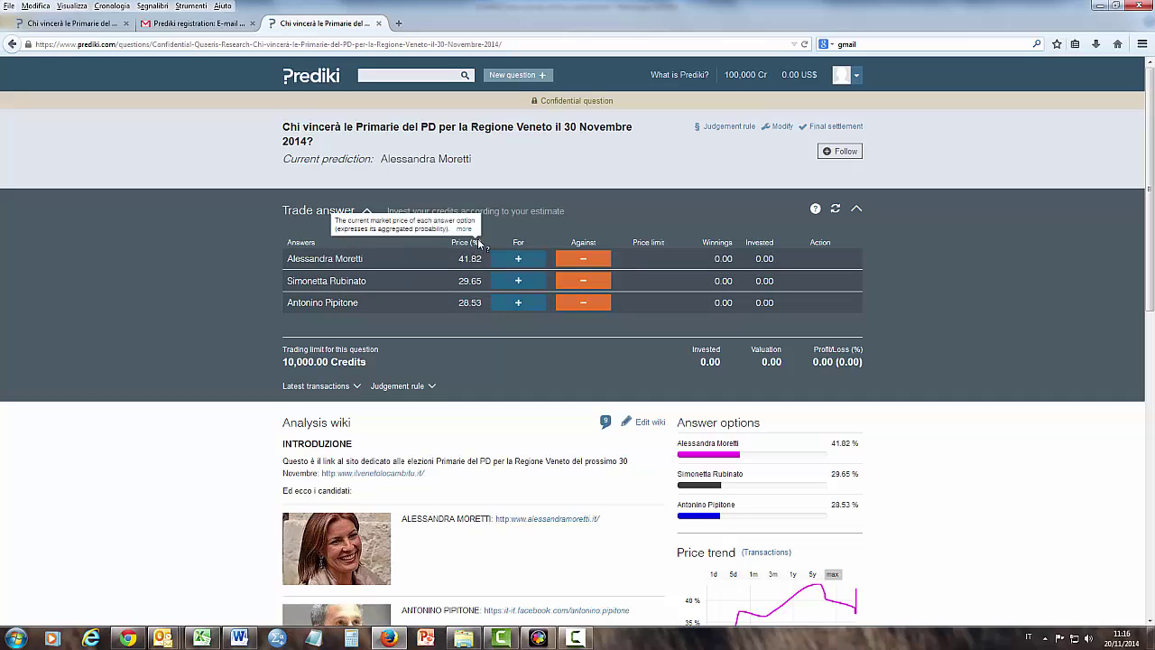
{"action": "mouse_move", "coordinate": [517, 241]}
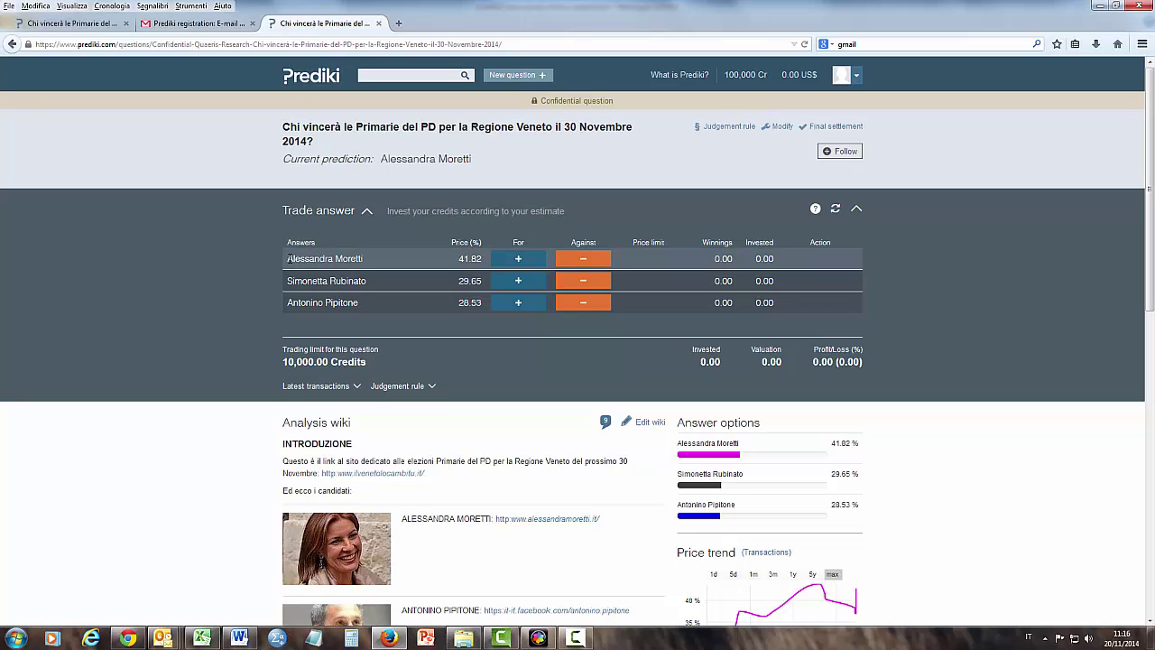
{"action": "left_click_drag", "start_coordinate": [288, 258], "coordinate": [368, 261]}
{"action": "left_click", "coordinate": [368, 262]}
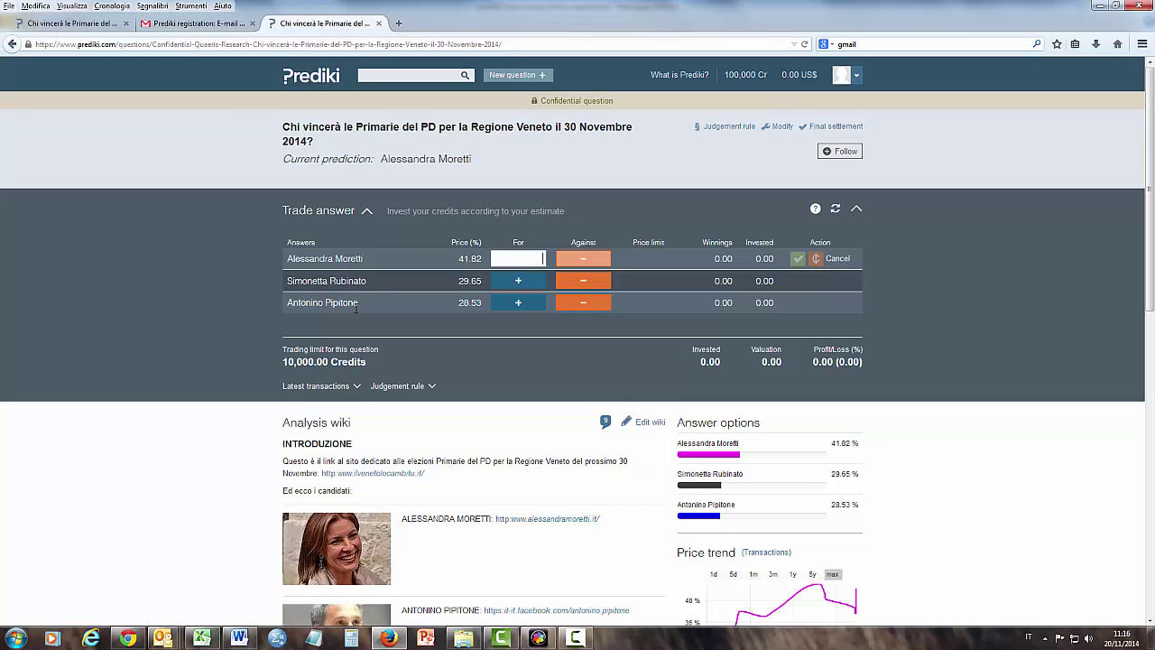
{"action": "left_click", "coordinate": [592, 305]}
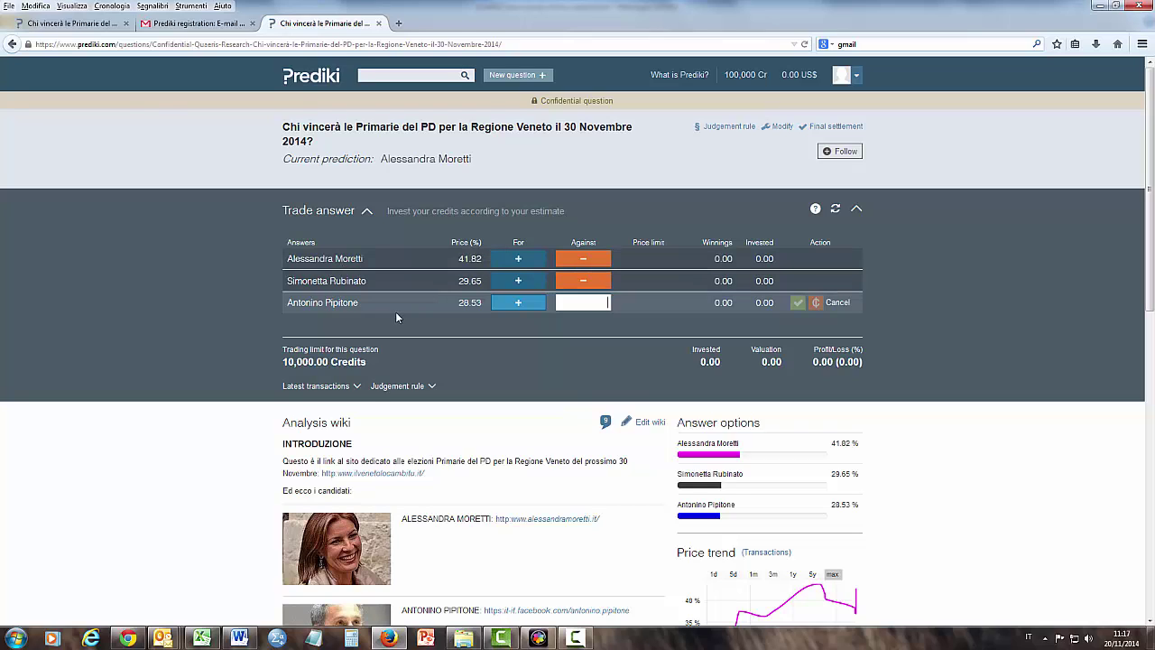
{"action": "left_click", "coordinate": [532, 262]}
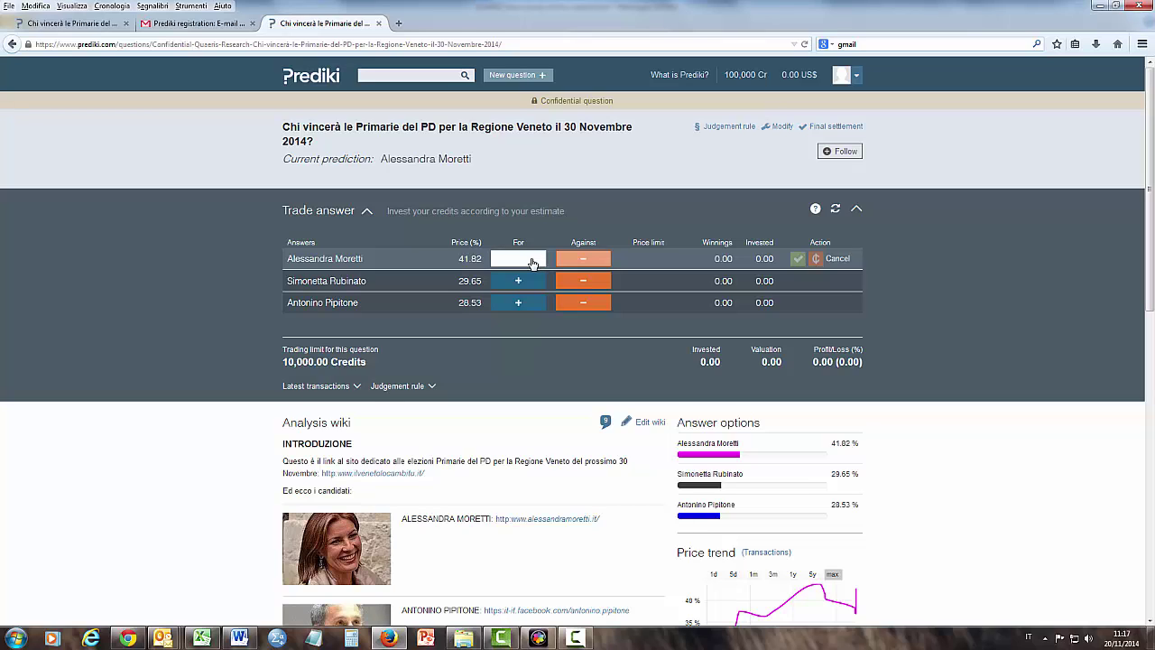
{"action": "type", "text": "1000"}
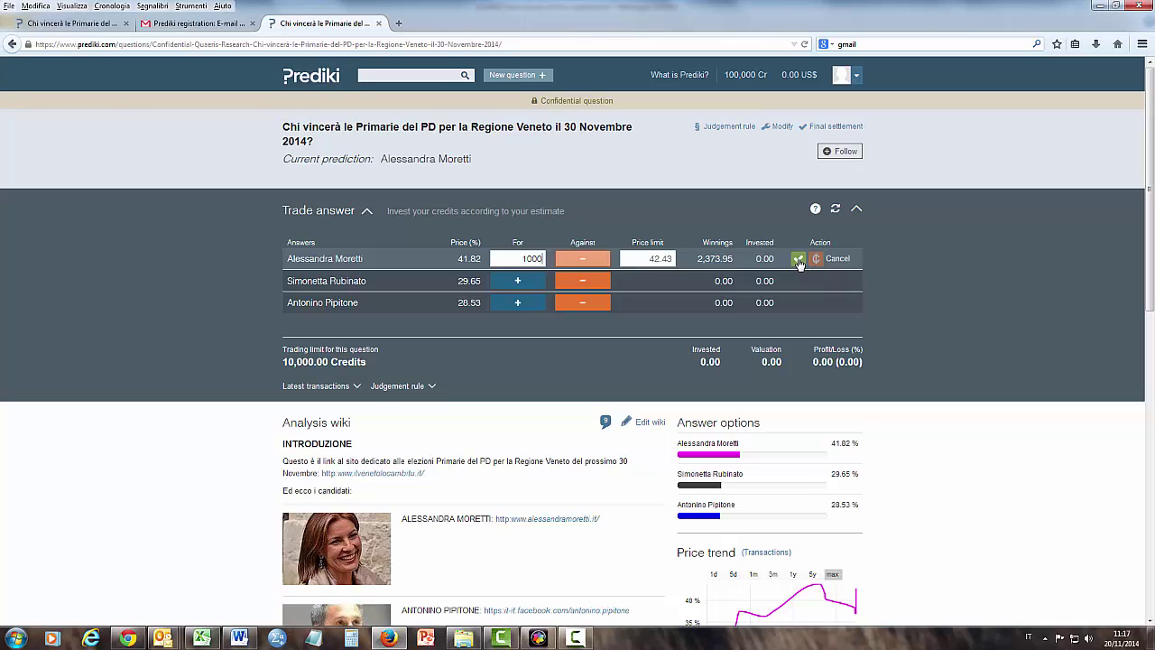
{"action": "left_click", "coordinate": [798, 259]}
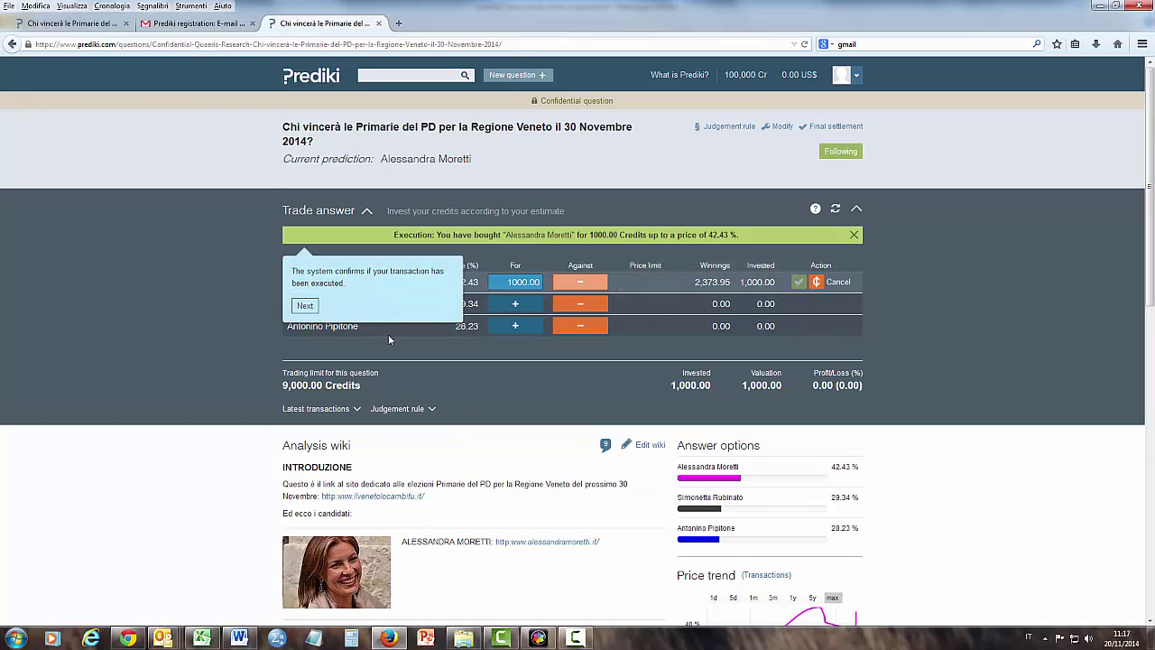
Dismiss the five post-trade tutorial tips and return to the Trade answer panel.
{"action": "left_click", "coordinate": [305, 305]}
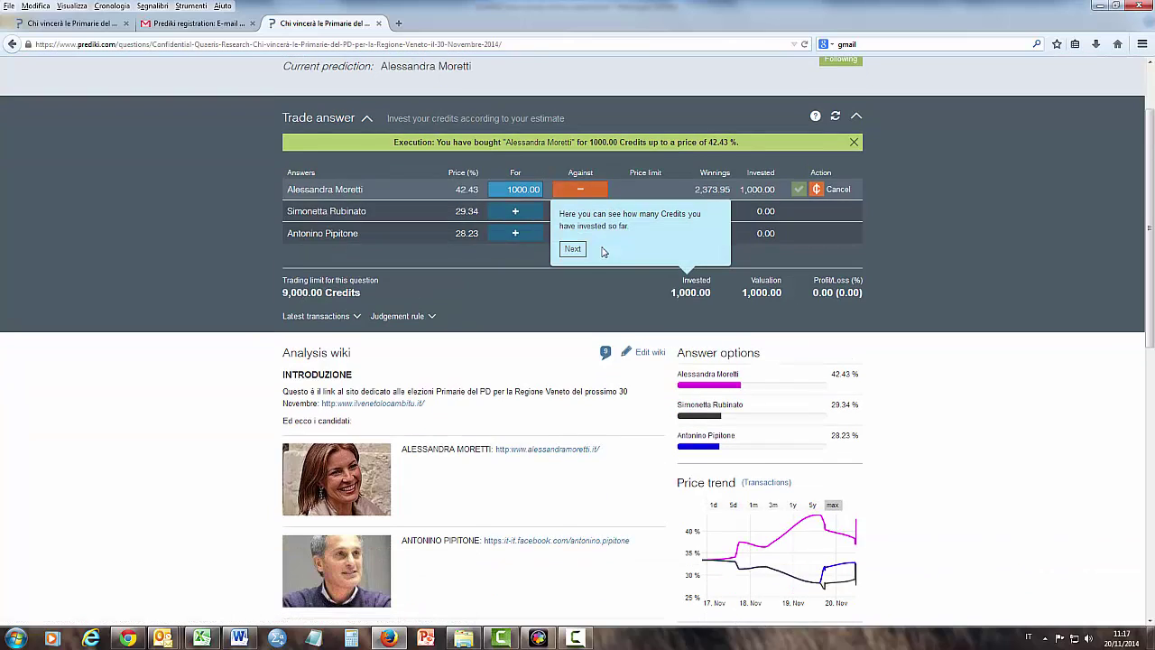
{"action": "left_click", "coordinate": [571, 249]}
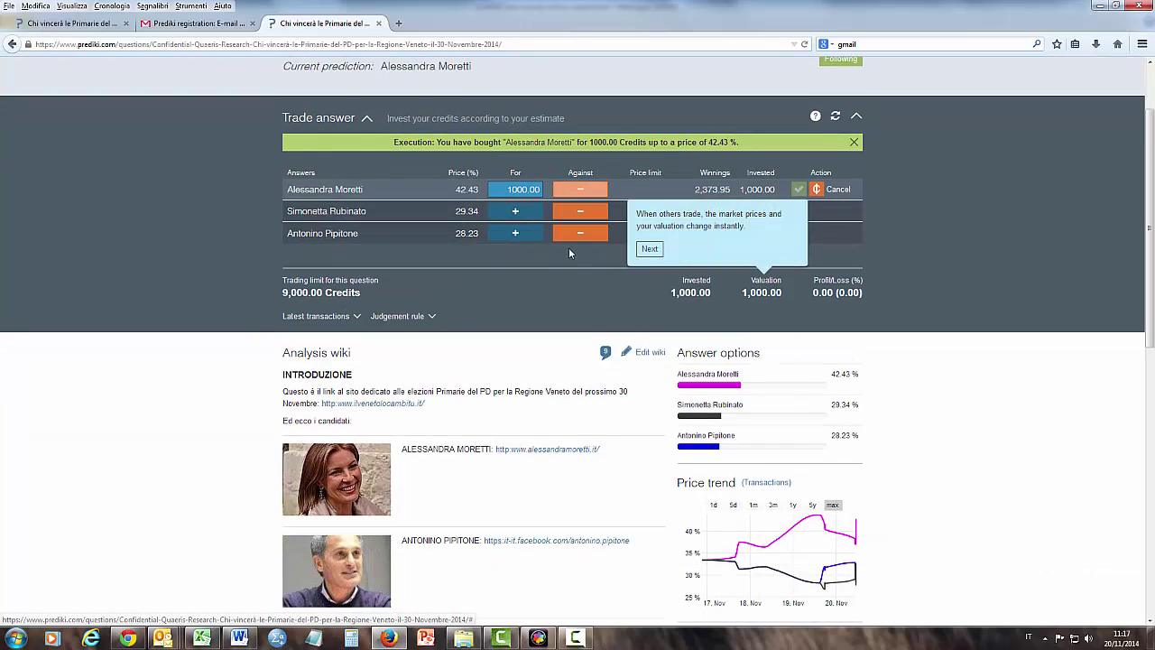
{"action": "left_click", "coordinate": [646, 250]}
{"action": "left_click", "coordinate": [716, 250]}
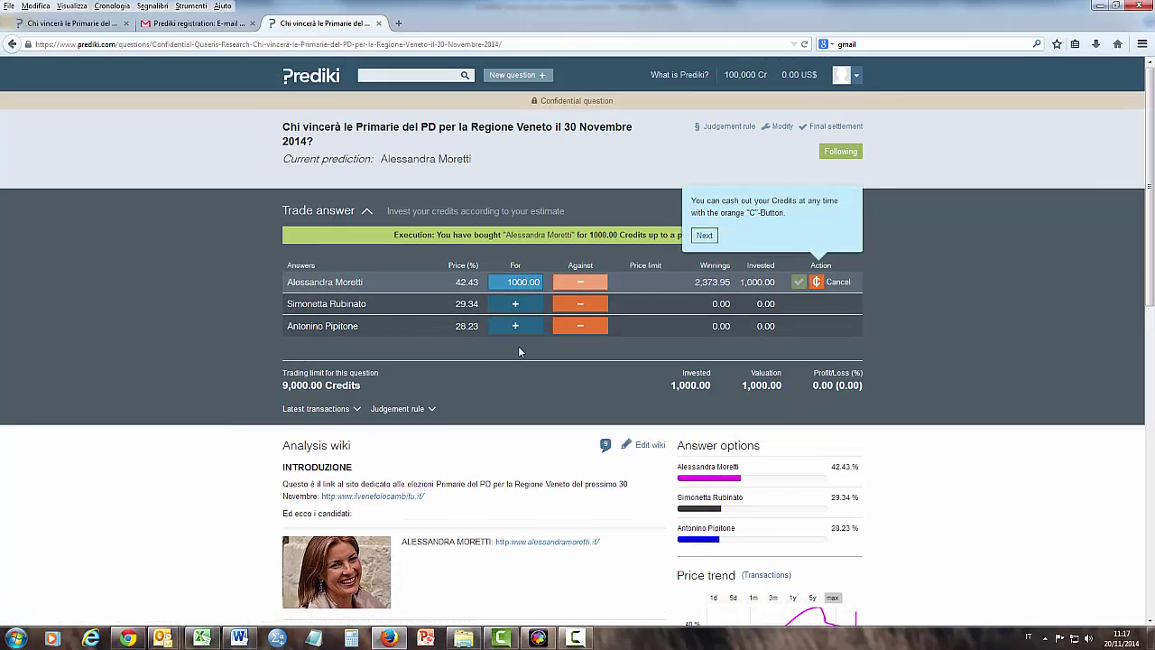
{"action": "left_click", "coordinate": [701, 236]}
{"action": "scroll", "coordinate": [830, 265], "scroll_direction": "up", "scroll_amount": 10}
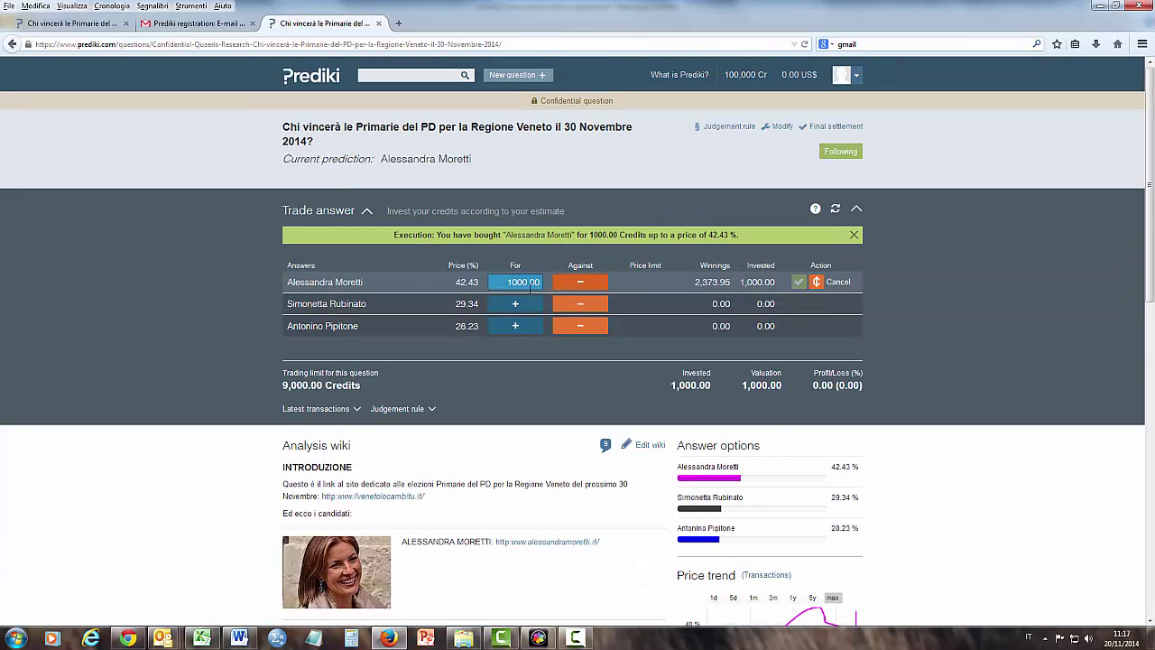
{"action": "left_click", "coordinate": [582, 329]}
{"action": "type", "text": "200"}
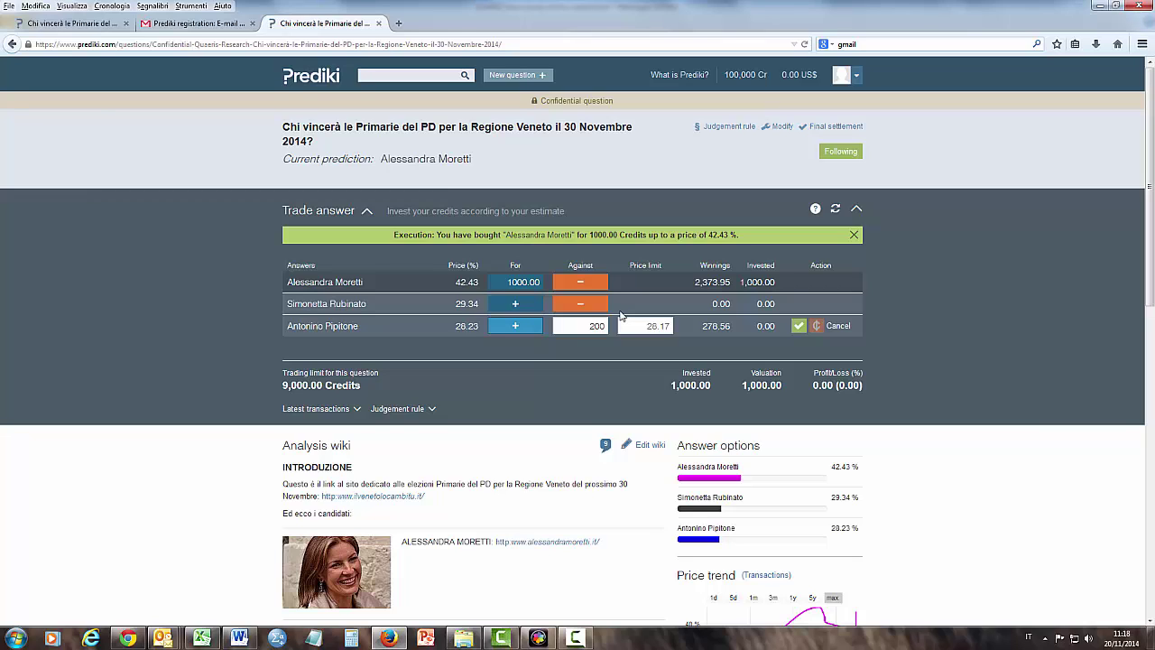
{"action": "left_click", "coordinate": [798, 328]}
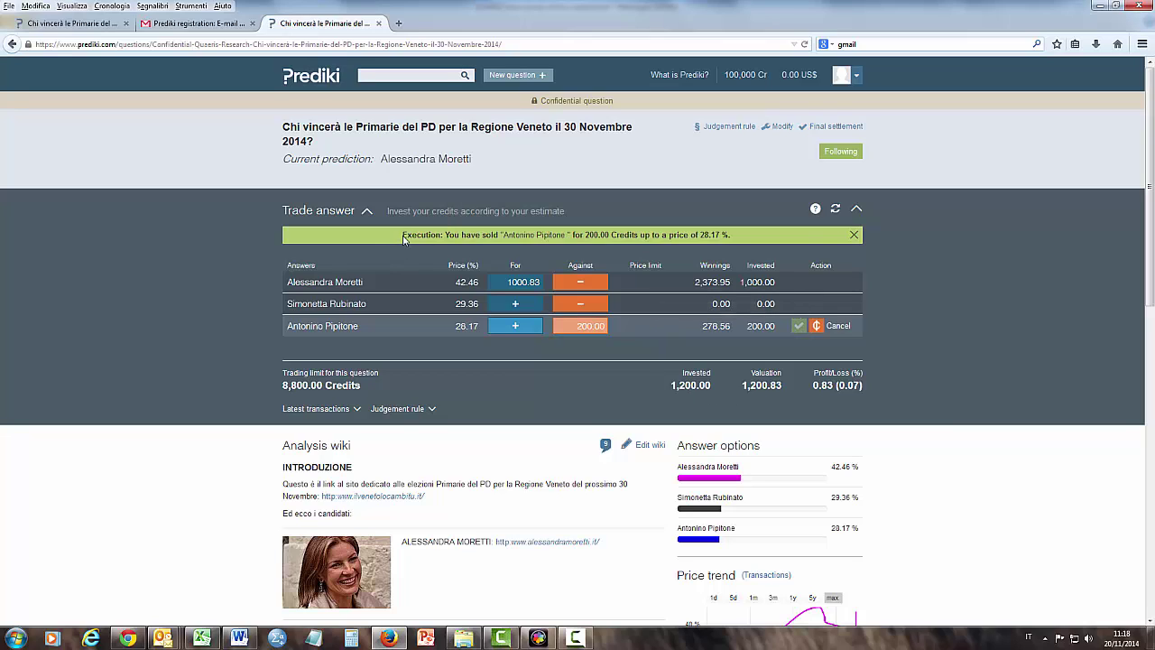
Highlight the sale confirmation and the first two answers' prices, then clear the highlighting.
{"action": "triple_click", "coordinate": [513, 235]}
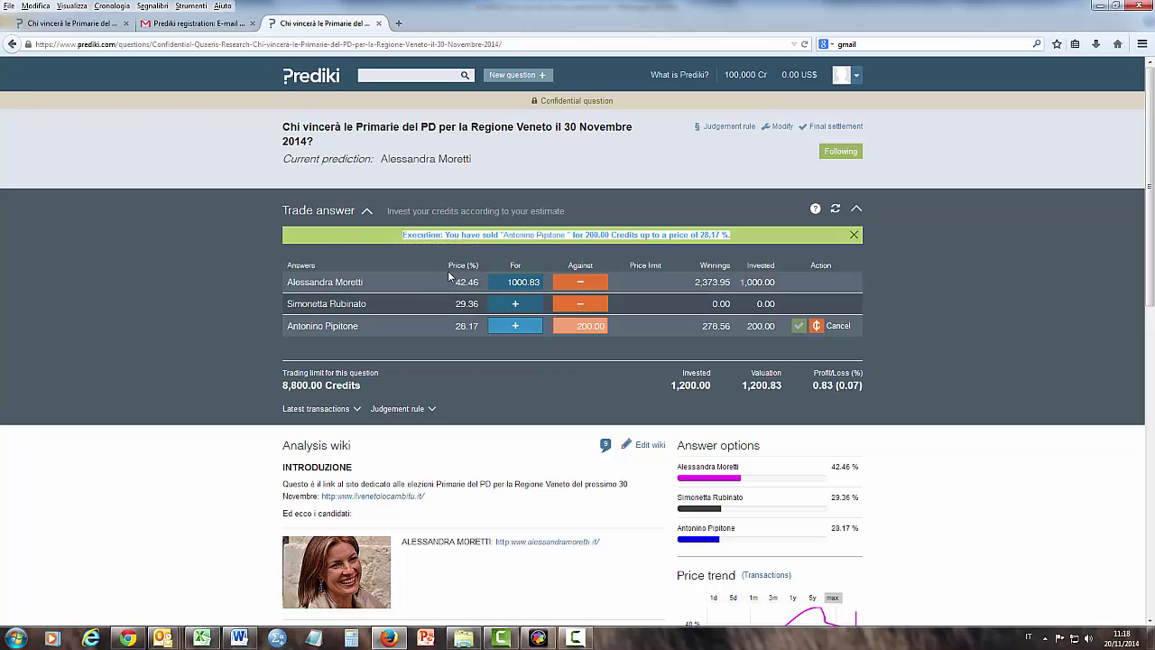
{"action": "left_click_drag", "start_coordinate": [445, 267], "coordinate": [466, 315]}
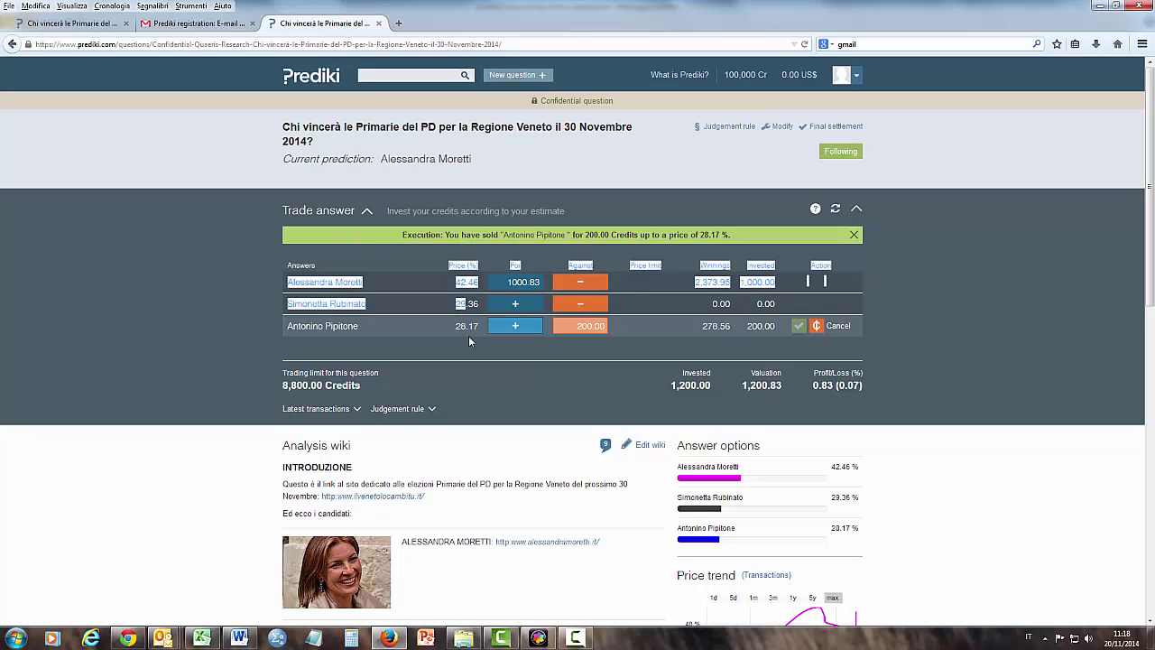
{"action": "left_click", "coordinate": [467, 341]}
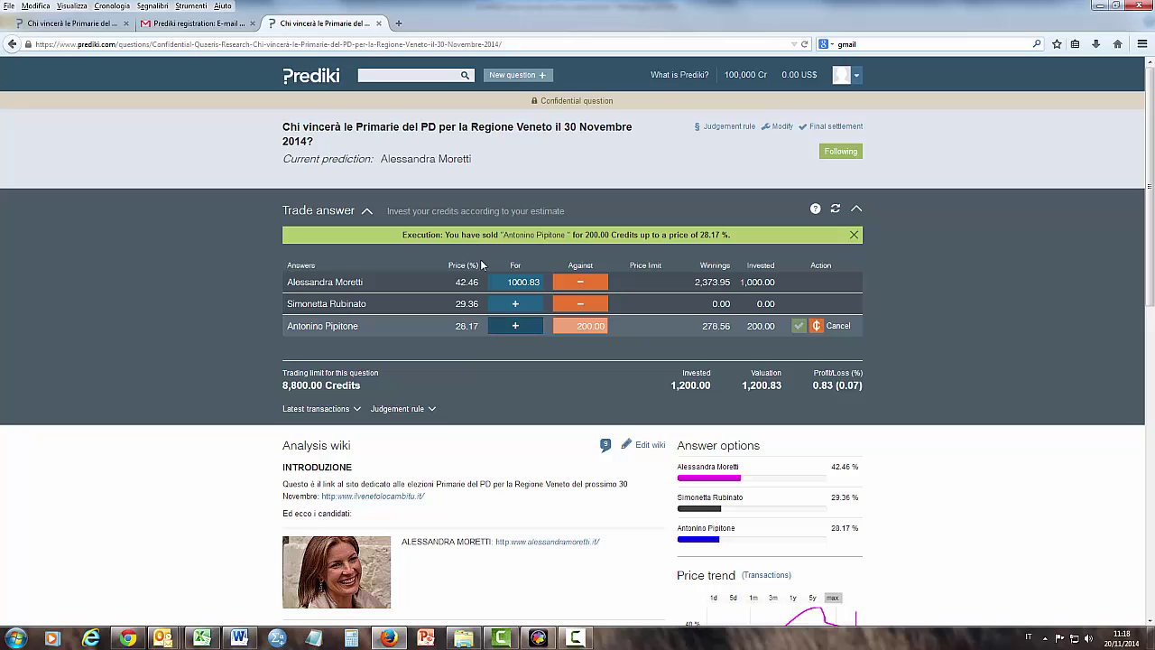
{"action": "mouse_move", "coordinate": [450, 266]}
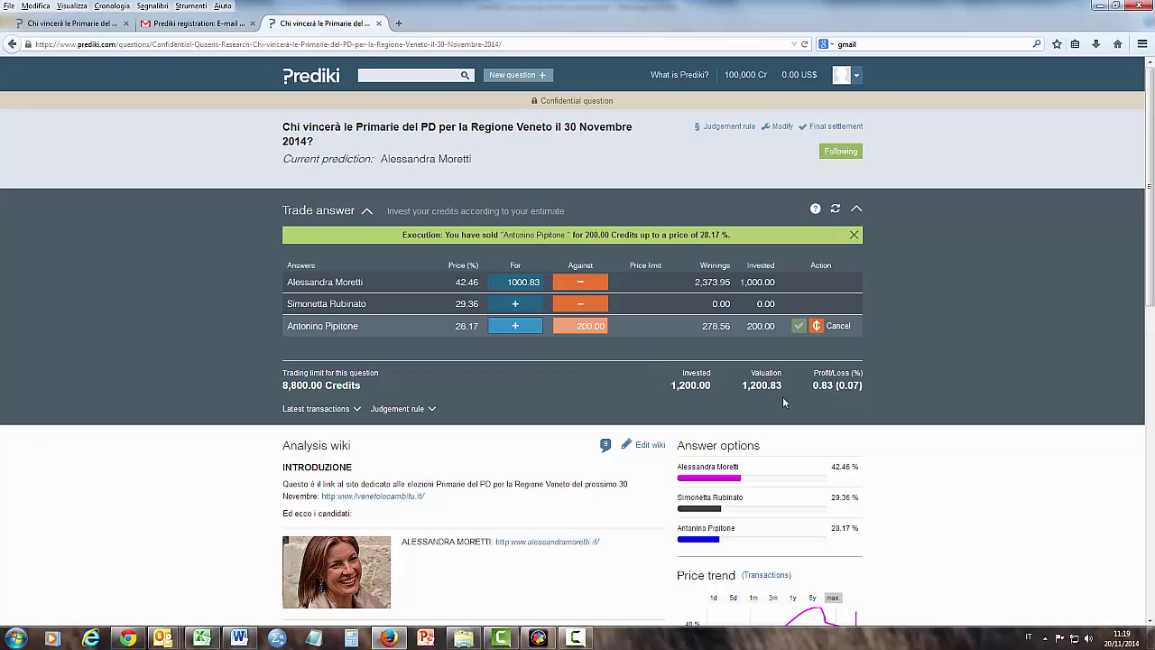
Read the explanatory tooltips for the Price (%) and Valuation columns.
{"action": "mouse_move", "coordinate": [763, 376]}
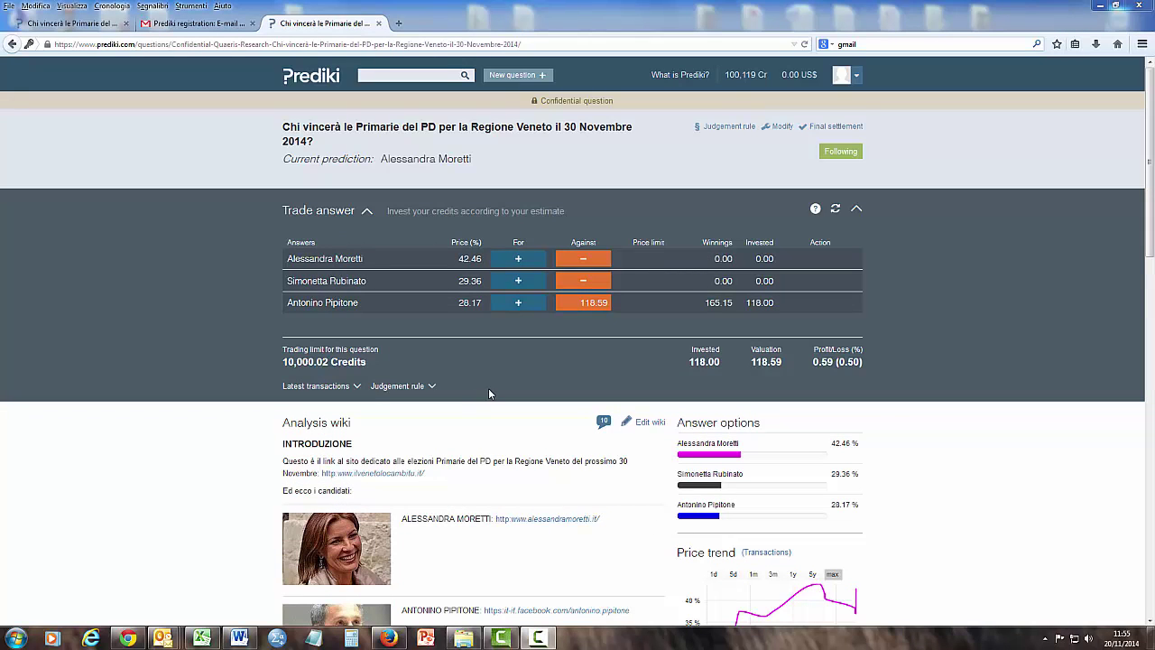
Scroll the Veneto primaries question page down to its Messages section with 10 posts.
{"action": "left_click_drag", "start_coordinate": [1151, 199], "coordinate": [1153, 397]}
{"action": "scroll", "coordinate": [1151, 412], "scroll_direction": "down", "scroll_amount": 1}
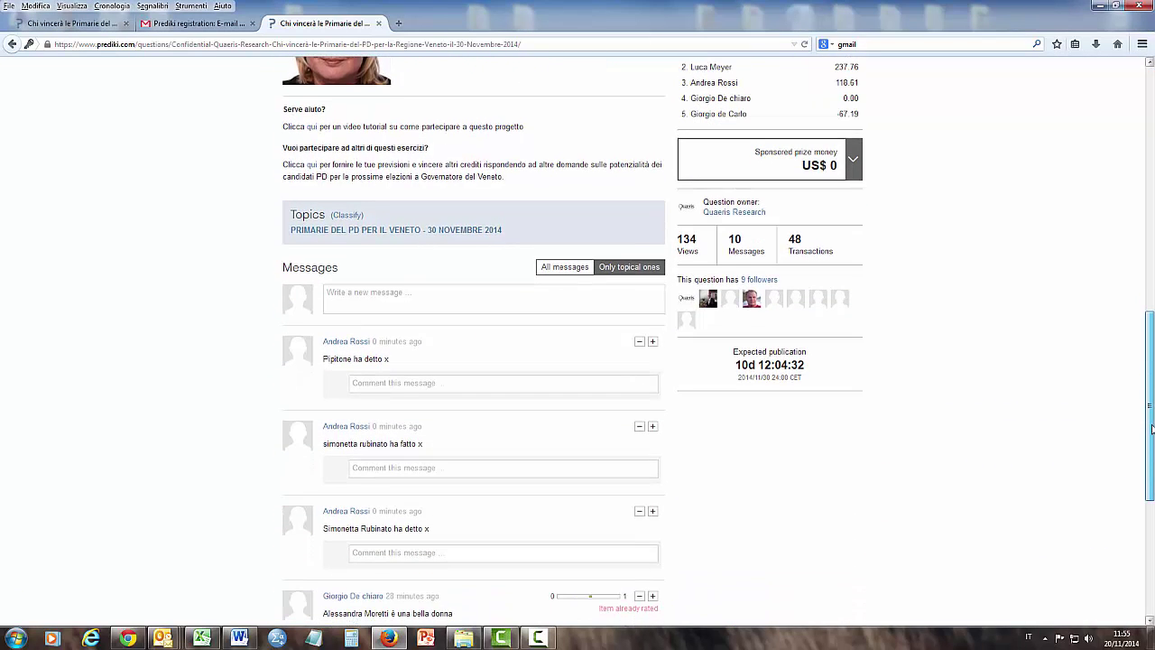
Post the message 'Rubinato ha detto qualcosa' to the question's discussion.
{"action": "left_click", "coordinate": [365, 296]}
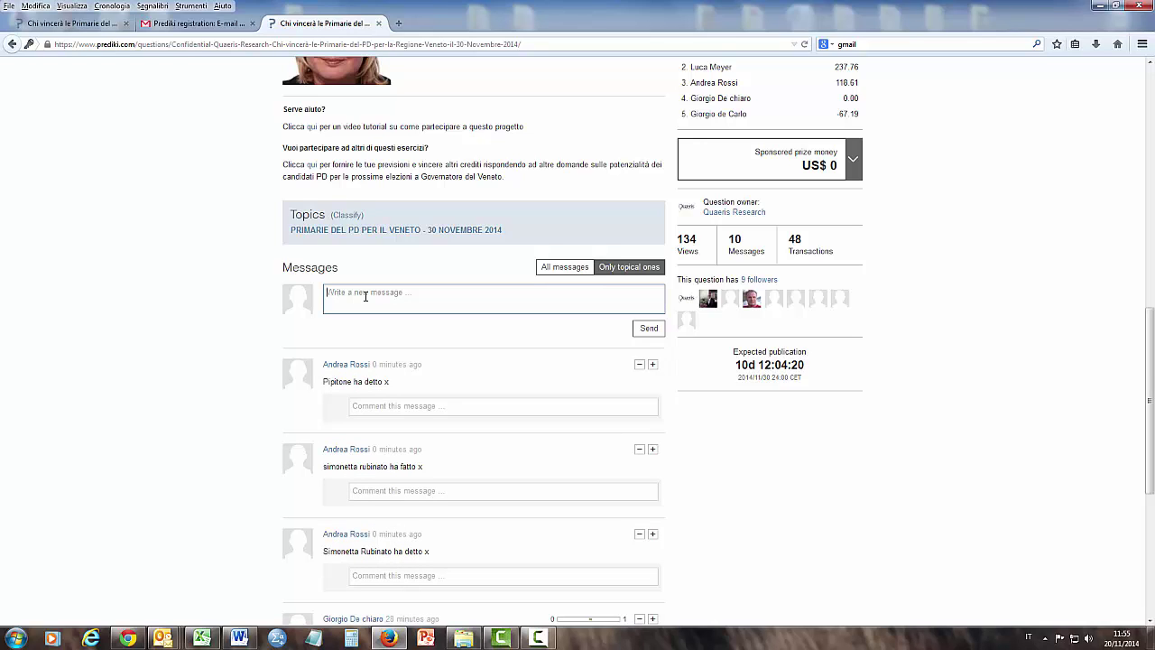
{"action": "type", "text": "Rubinato ha detto qualcosa"}
{"action": "left_click", "coordinate": [649, 328]}
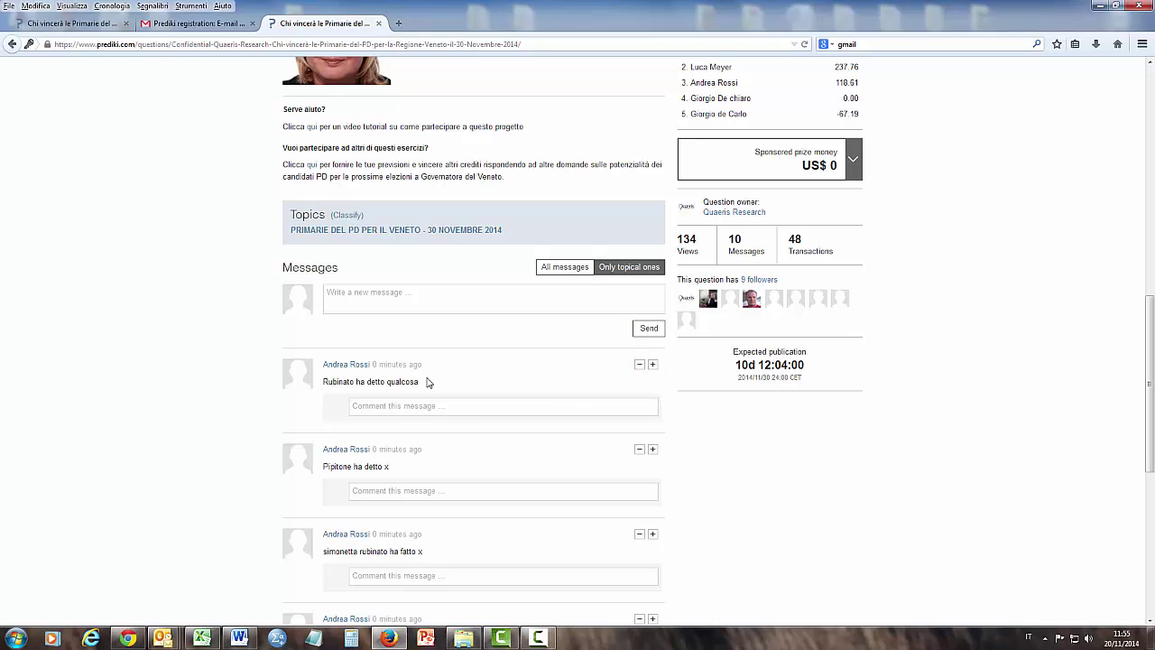
Give the bottom test message in the discussion a + rating.
{"action": "scroll", "coordinate": [405, 383], "scroll_direction": "down", "scroll_amount": 3}
{"action": "scroll", "coordinate": [405, 382], "scroll_direction": "down", "scroll_amount": 5}
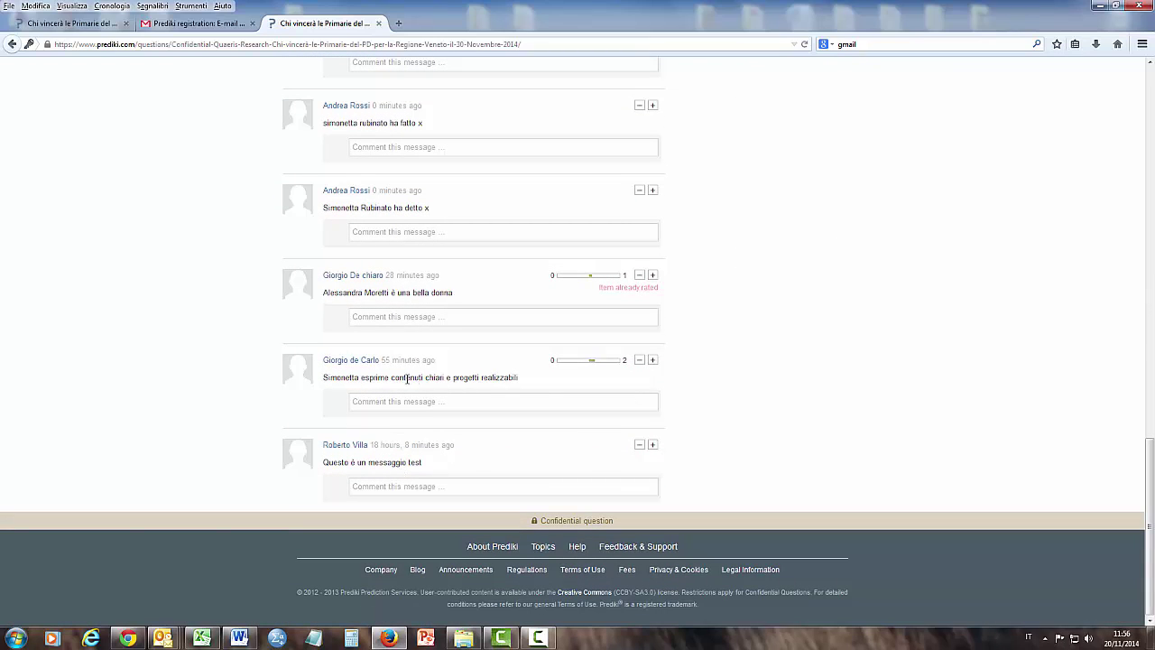
{"action": "left_click", "coordinate": [653, 445]}
{"action": "scroll", "coordinate": [945, 399], "scroll_direction": "up", "scroll_amount": 15}
{"action": "scroll", "coordinate": [945, 396], "scroll_direction": "up", "scroll_amount": 3}
{"action": "scroll", "coordinate": [943, 395], "scroll_direction": "down", "scroll_amount": 2}
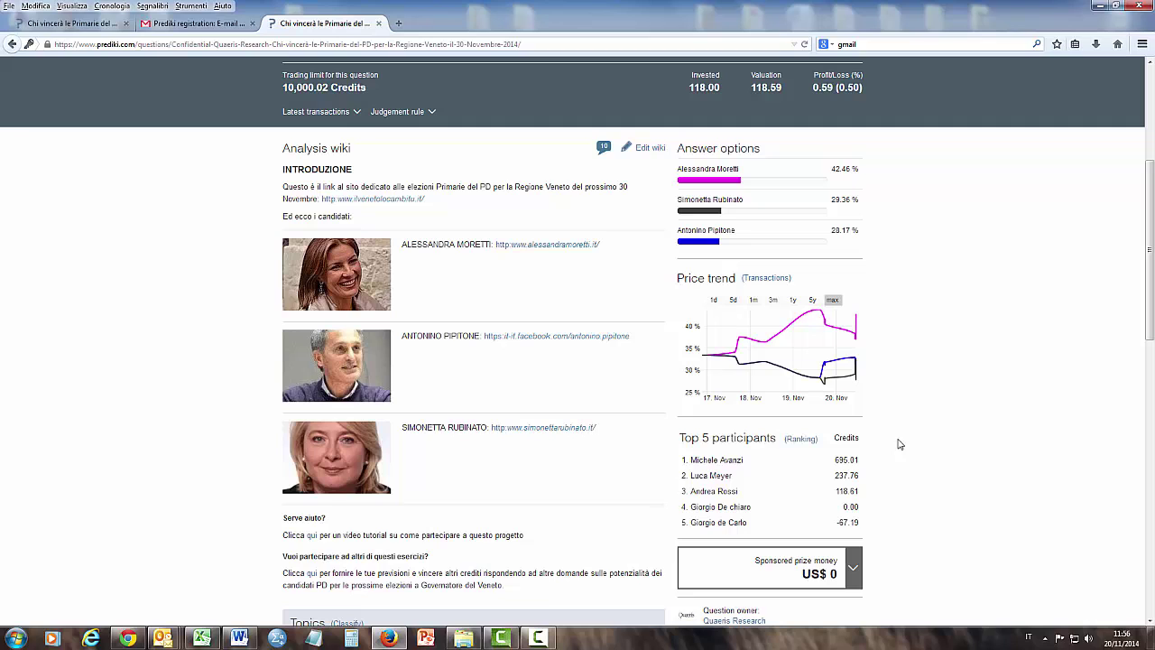
{"action": "scroll", "coordinate": [972, 449], "scroll_direction": "up", "scroll_amount": 3}
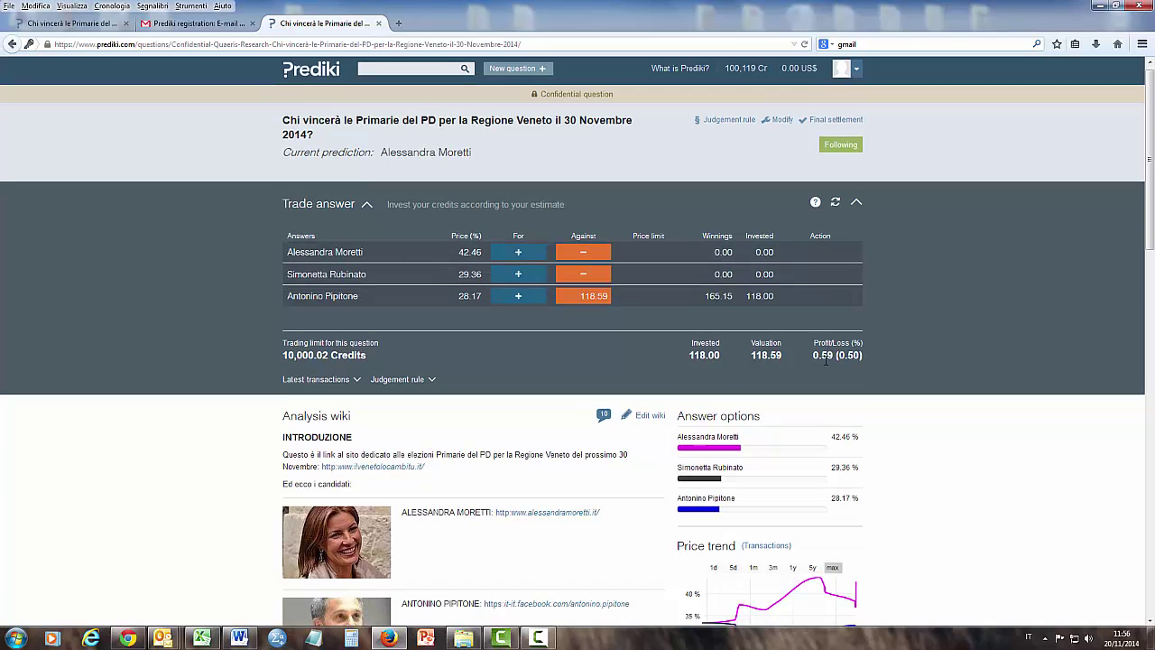
{"action": "scroll", "coordinate": [825, 362], "scroll_direction": "down", "scroll_amount": 3}
{"action": "scroll", "coordinate": [826, 362], "scroll_direction": "down", "scroll_amount": 8}
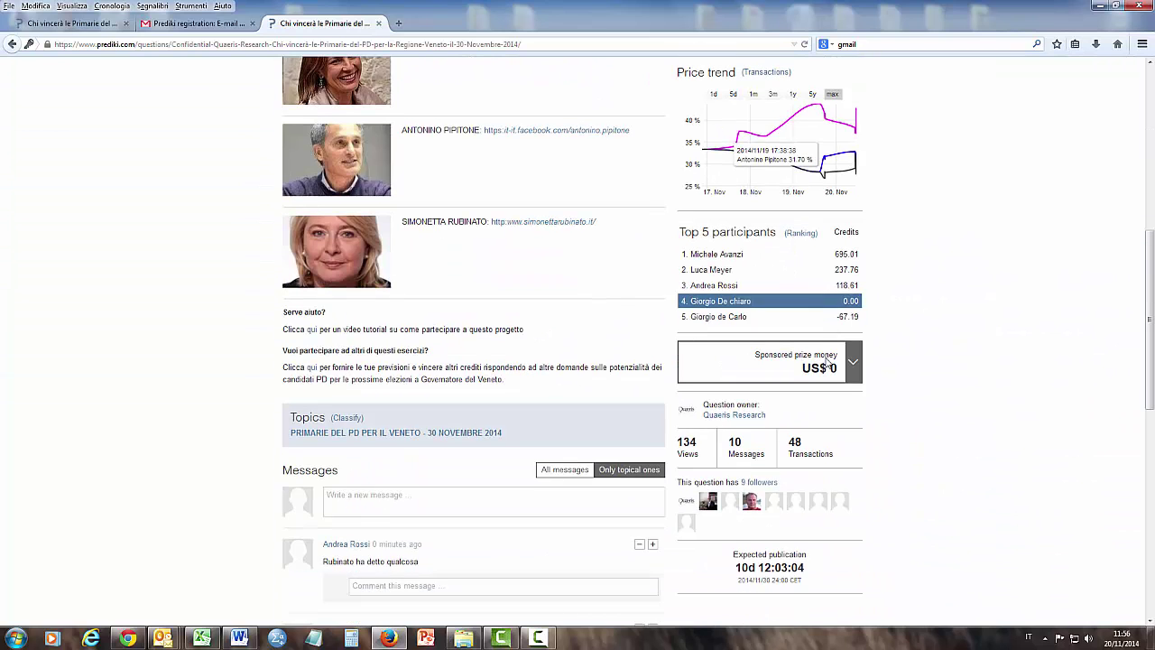